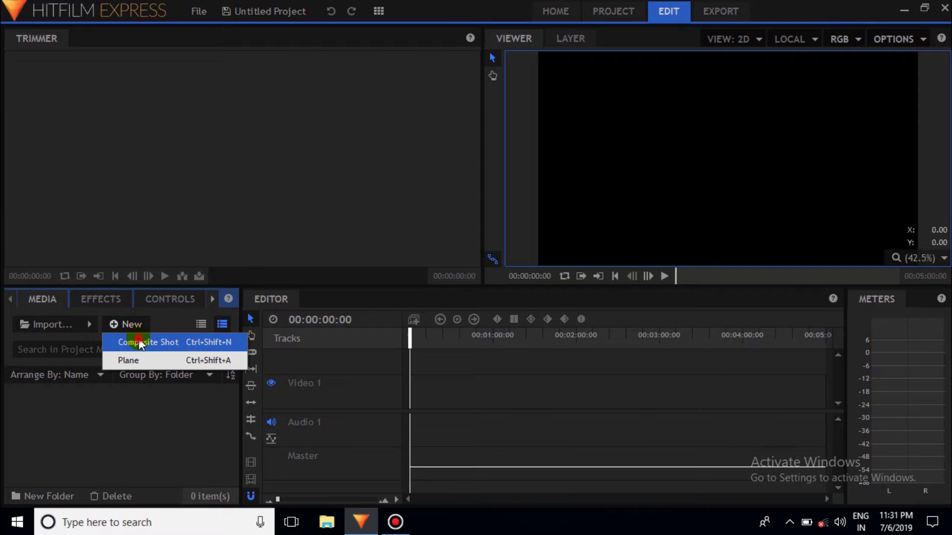
Step: Create a 720p HD composite shot at 25 fps with a duration of 6 seconds
click(138, 342)
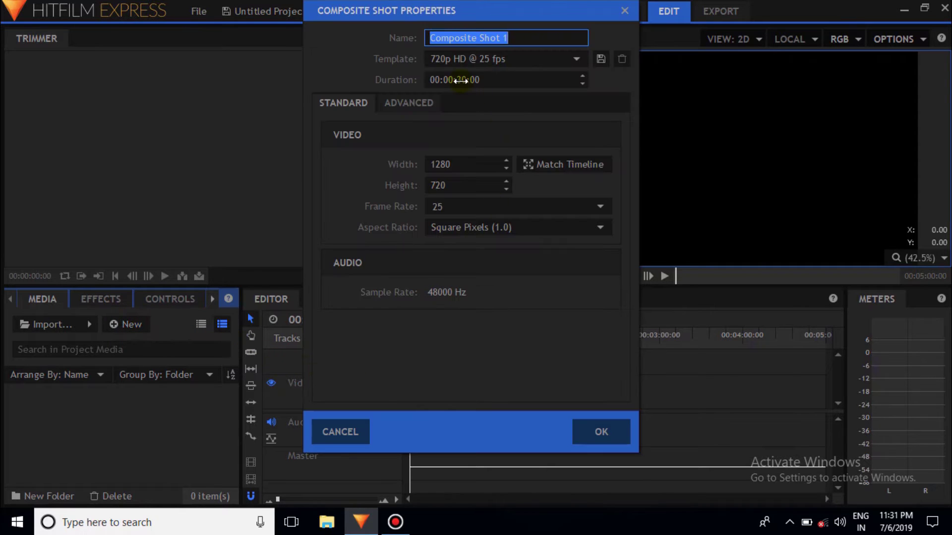
click(461, 80)
click(464, 80)
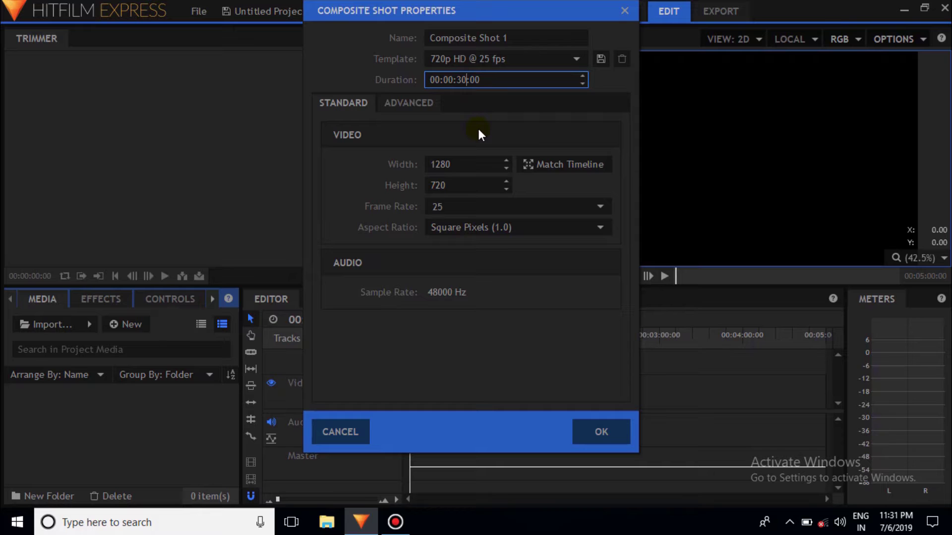
key(BackSpace)
key(BackSpace)
text(6)
click(601, 431)
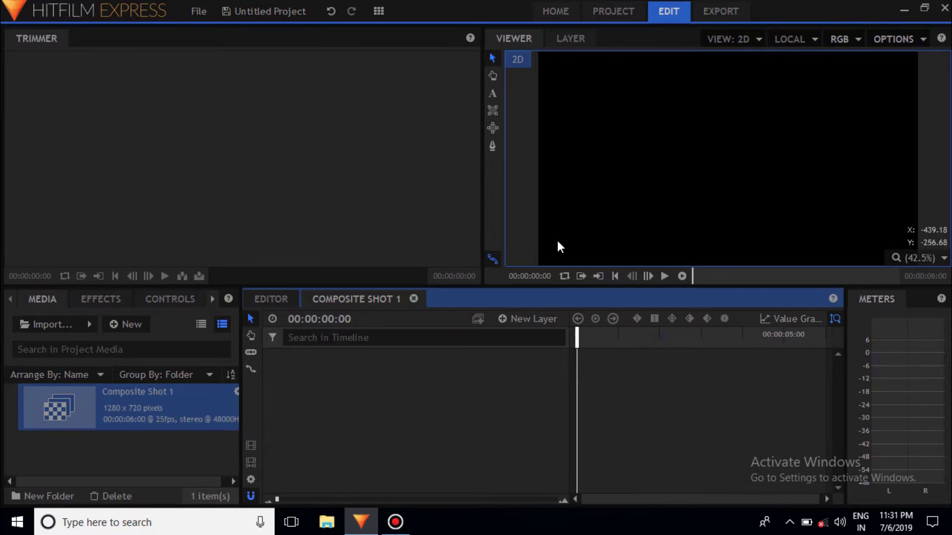
Step: Add a 400 by 400 text layer to the composite shot and enter the person's name in its text box
click(502, 320)
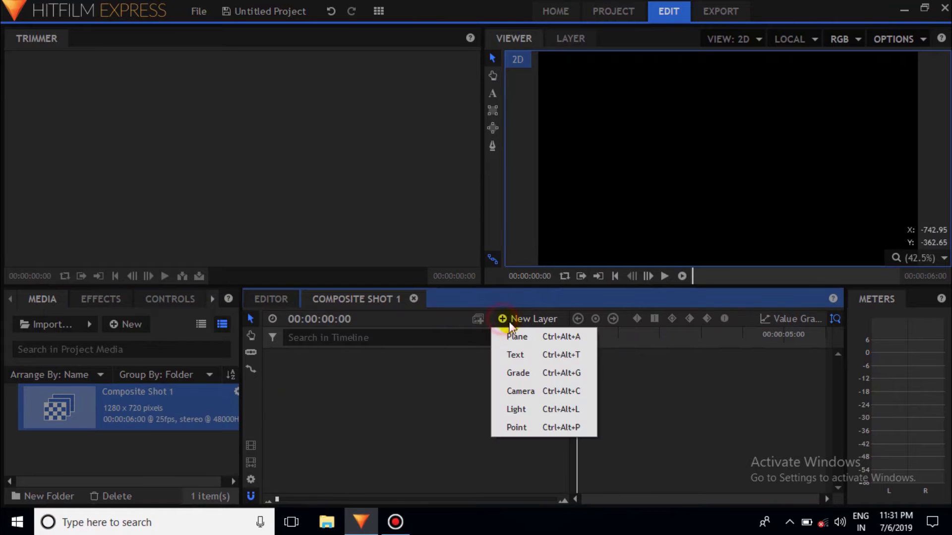
click(516, 355)
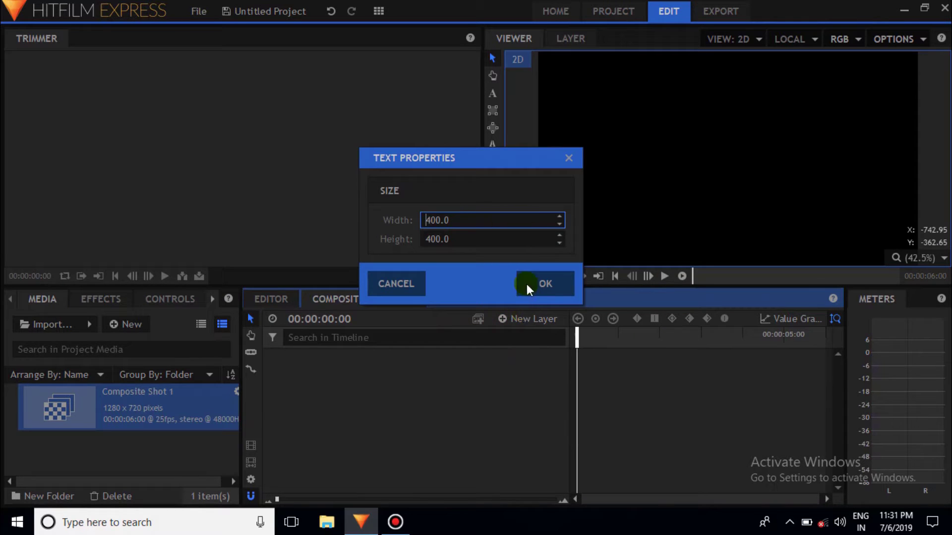
click(536, 286)
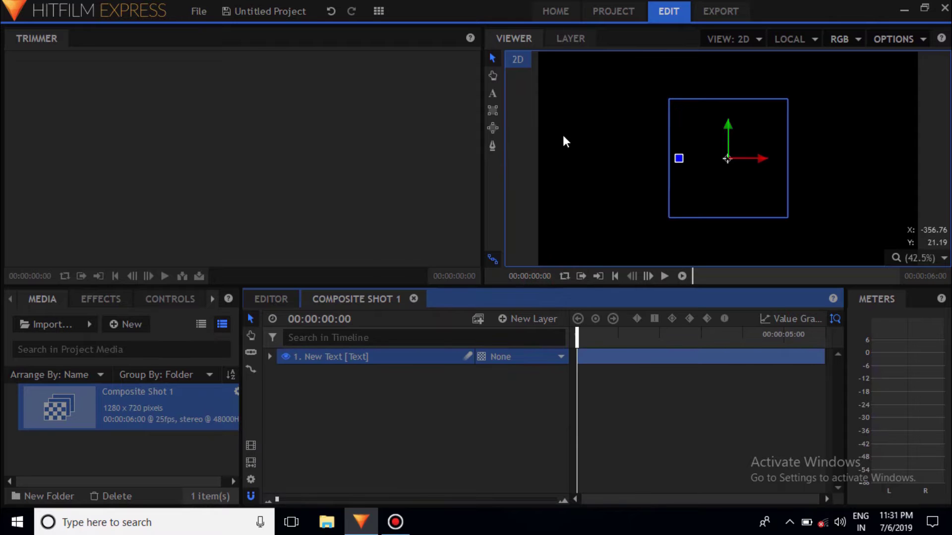
click(493, 94)
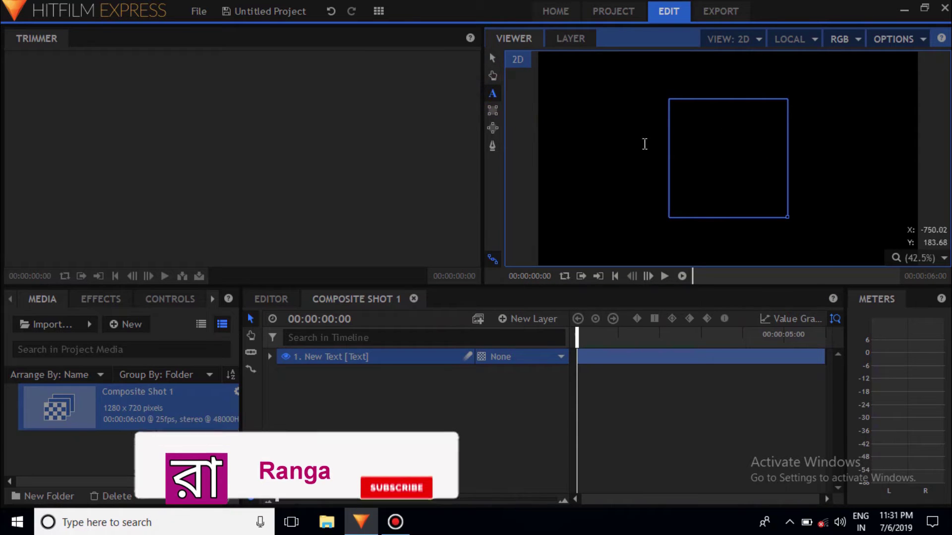
click(690, 137)
text(s)
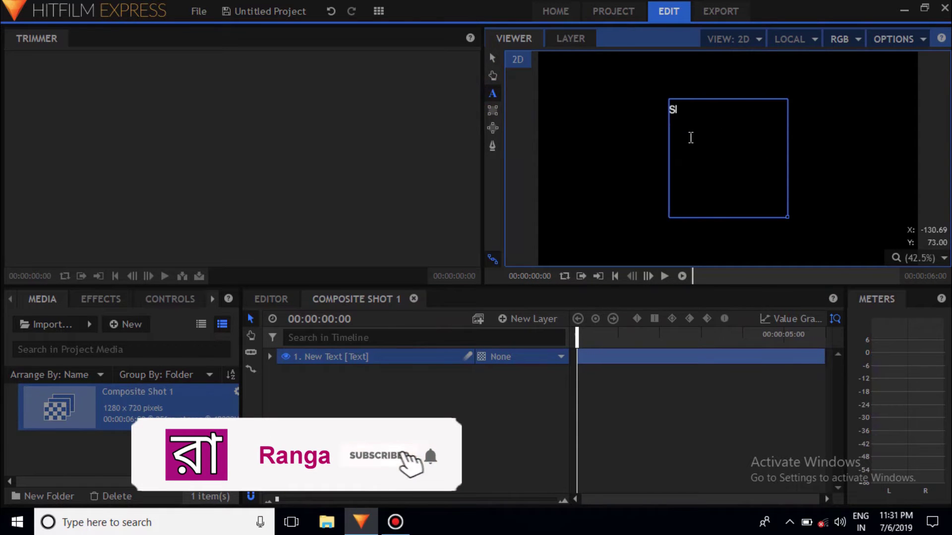
text(umian)
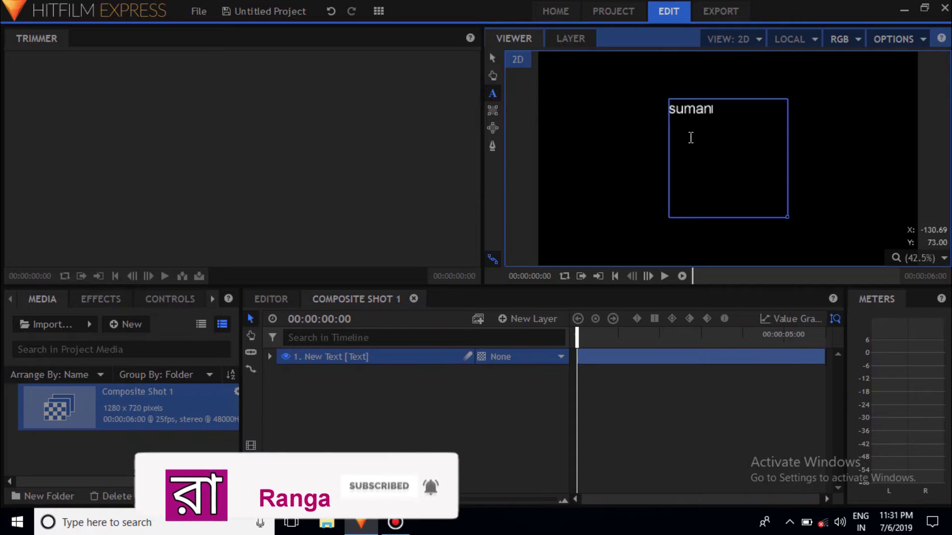
Step: Format the whole name in Copperplate Gothic Bold at size 97 with a character spacing of 9.0
drag(723, 110, 672, 114)
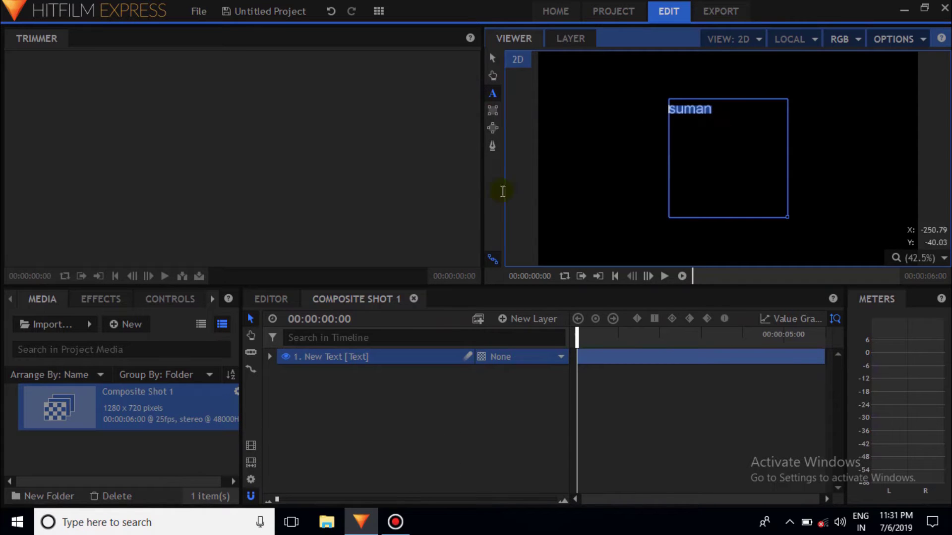
click(209, 298)
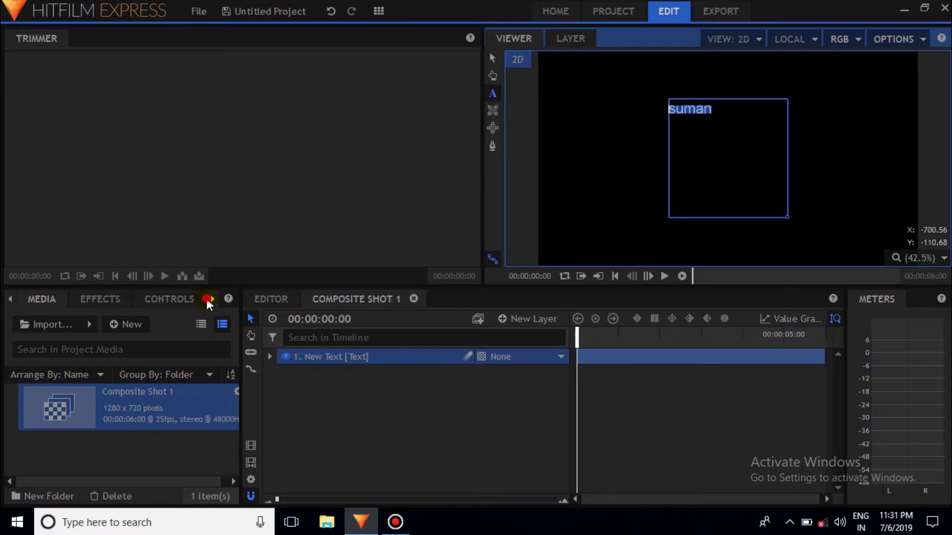
click(207, 300)
click(191, 297)
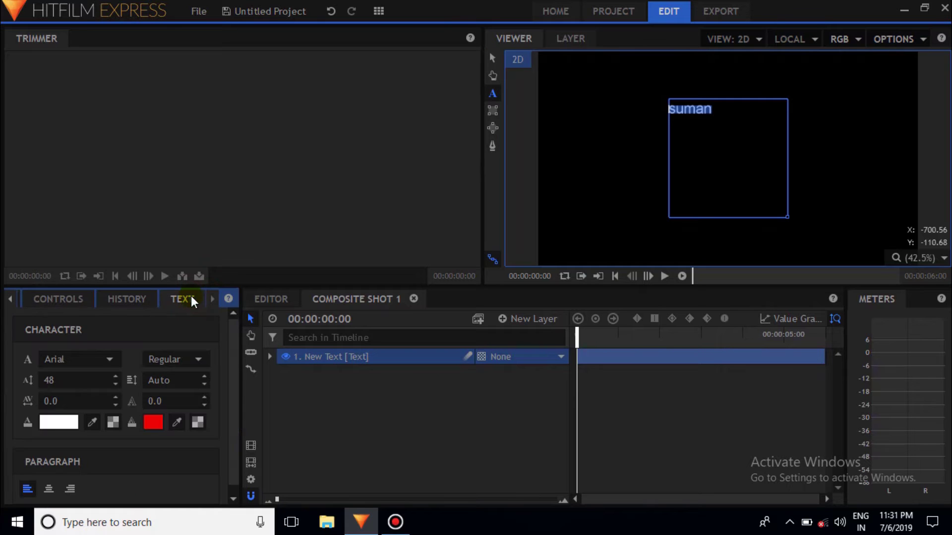
click(69, 359)
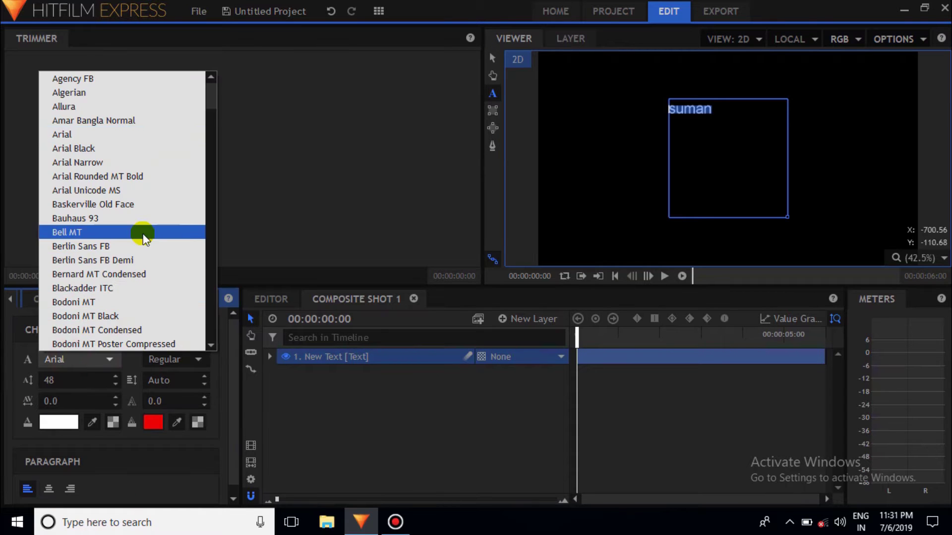
scroll(143, 234, down, 3)
scroll(142, 262, down, 9)
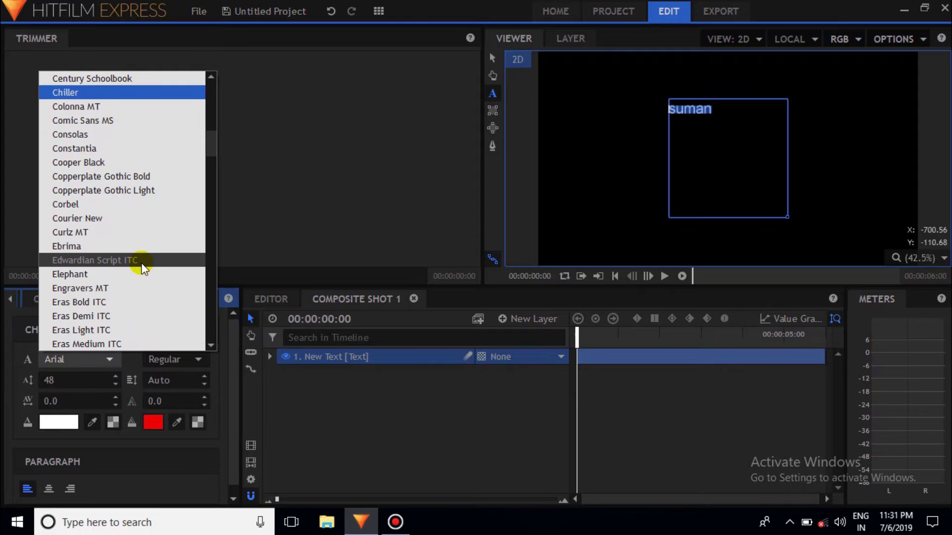
click(135, 177)
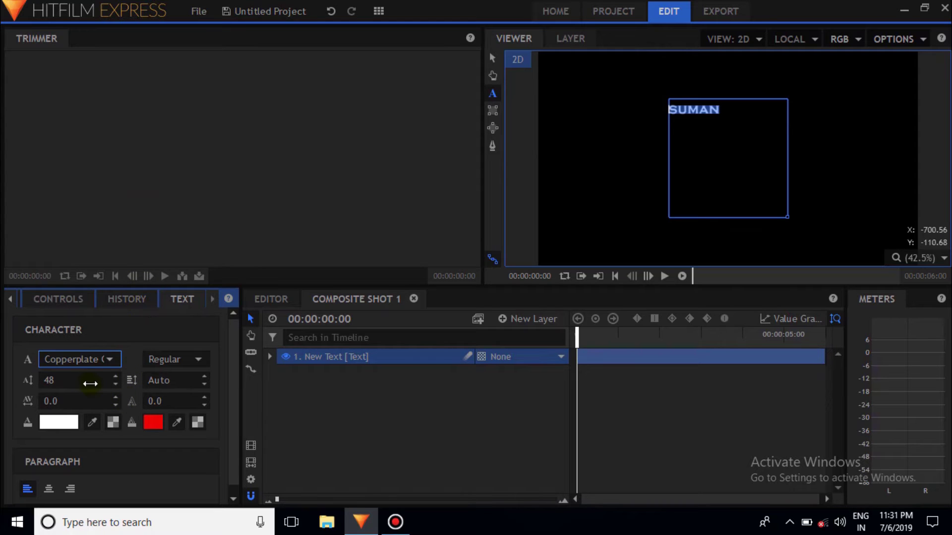
drag(78, 382, 122, 382)
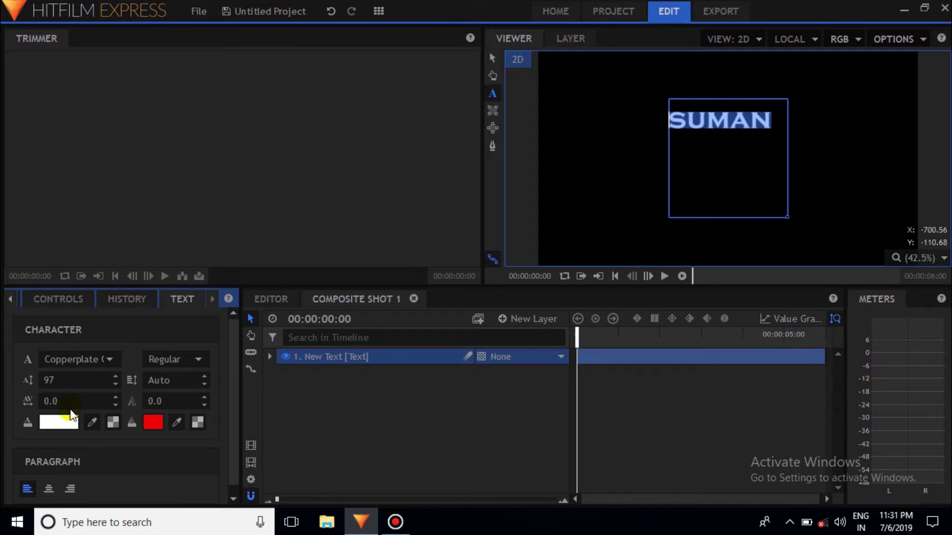
drag(70, 401, 74, 401)
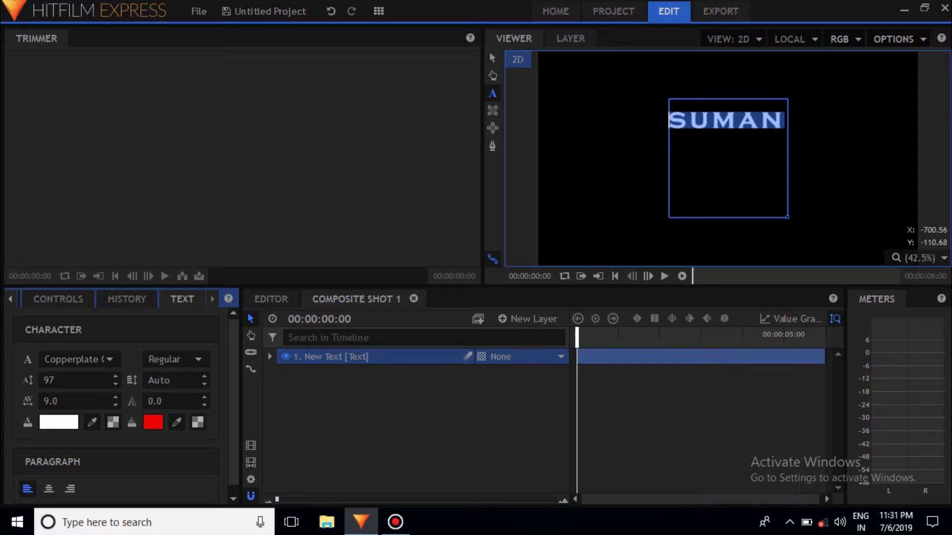
Step: Change the text's fill colour to grey #989898
click(66, 423)
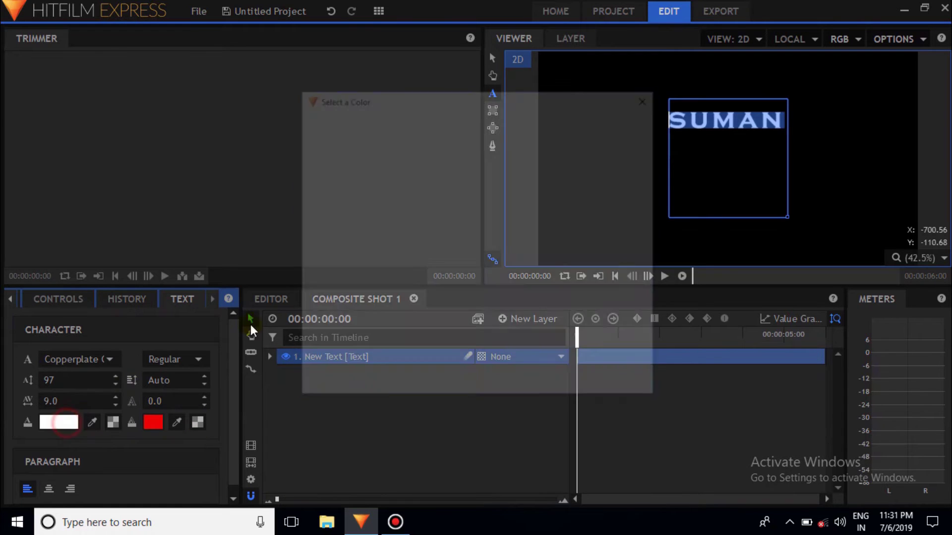
click(643, 148)
drag(643, 155, 643, 183)
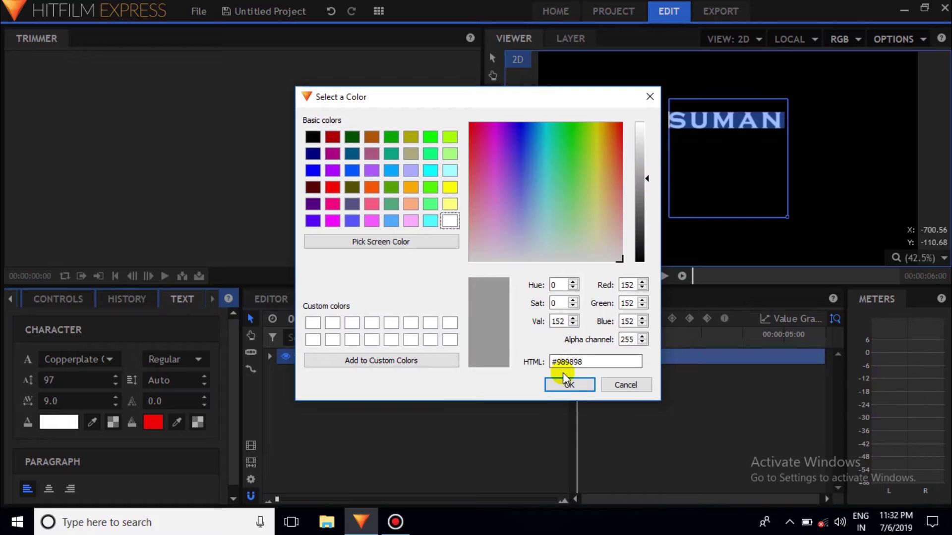
click(568, 384)
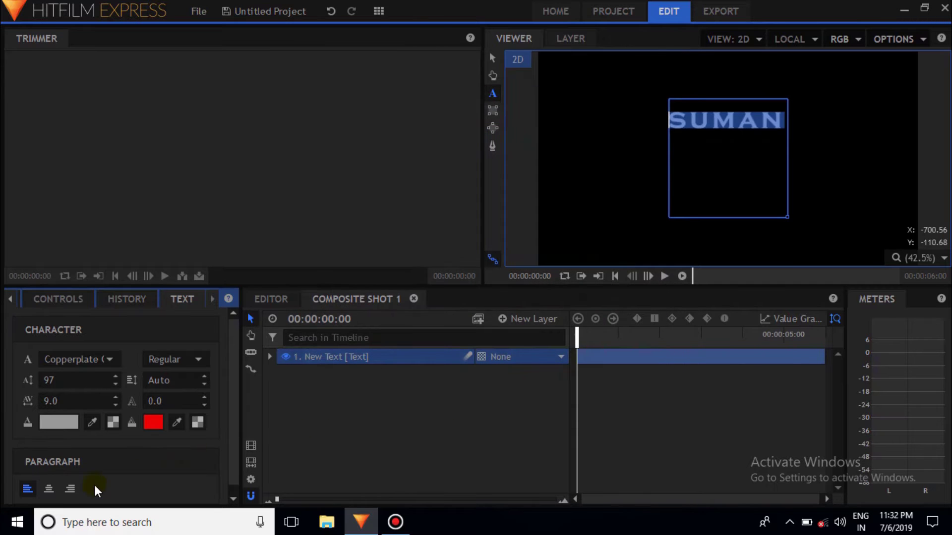
Step: Centre-align the text and move its layer straight down to a vertical position of about -198
click(49, 489)
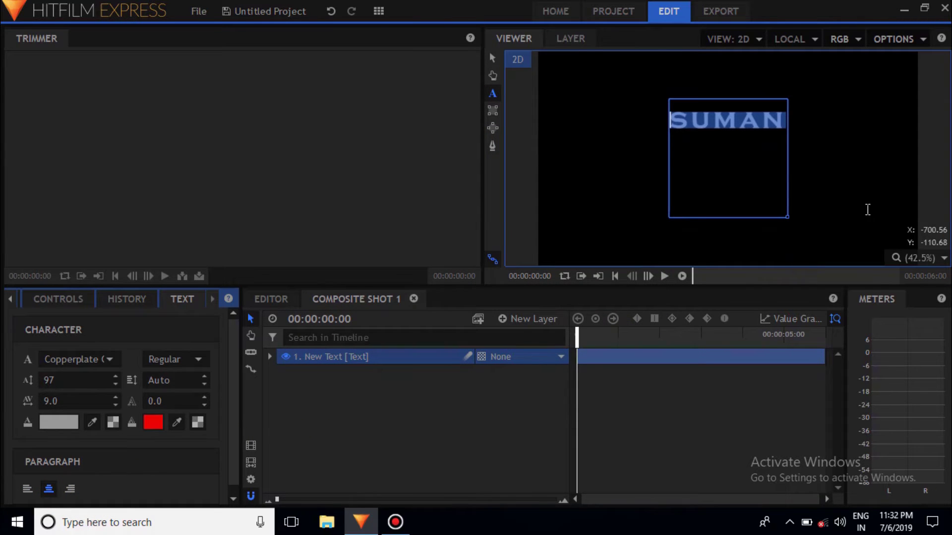
click(493, 59)
drag(730, 120, 726, 182)
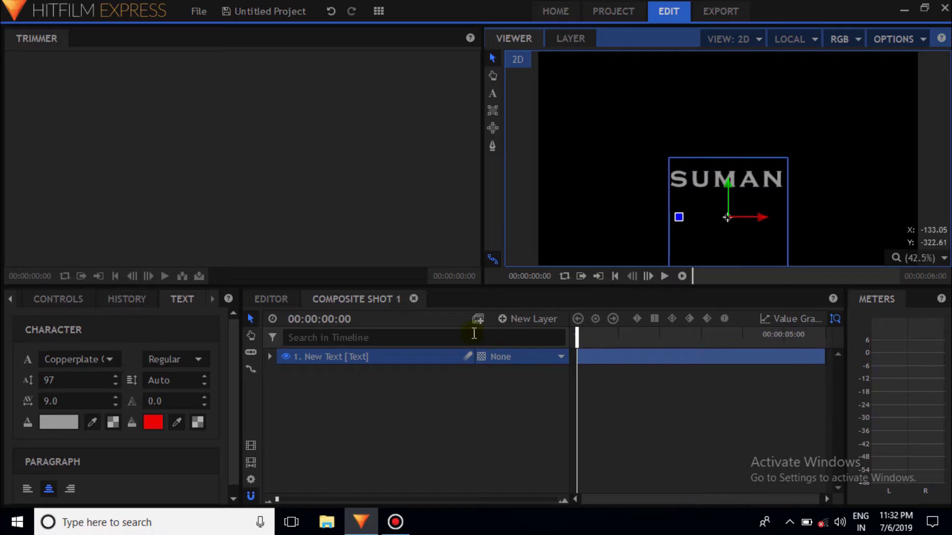
Step: Add a white plane layer 600 wide and 6 high as a thin horizontal line
click(503, 318)
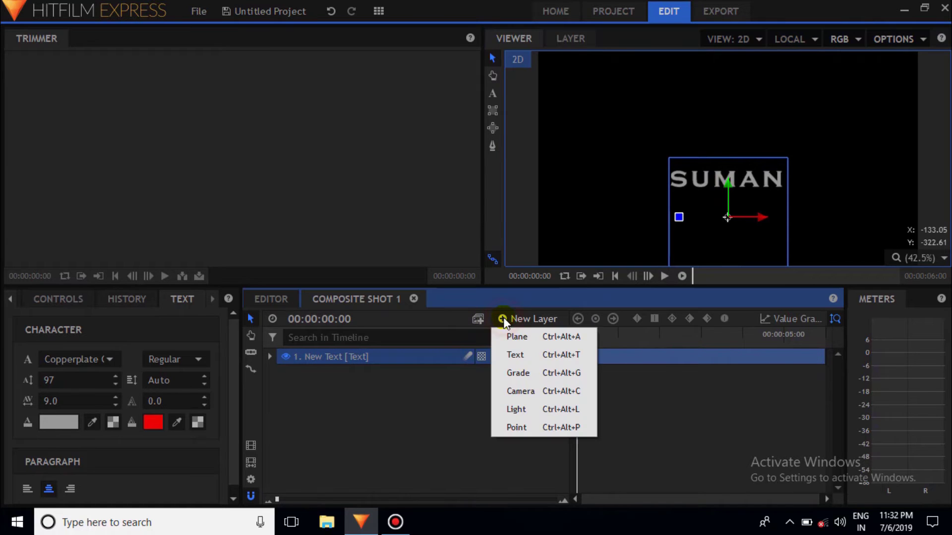
click(517, 339)
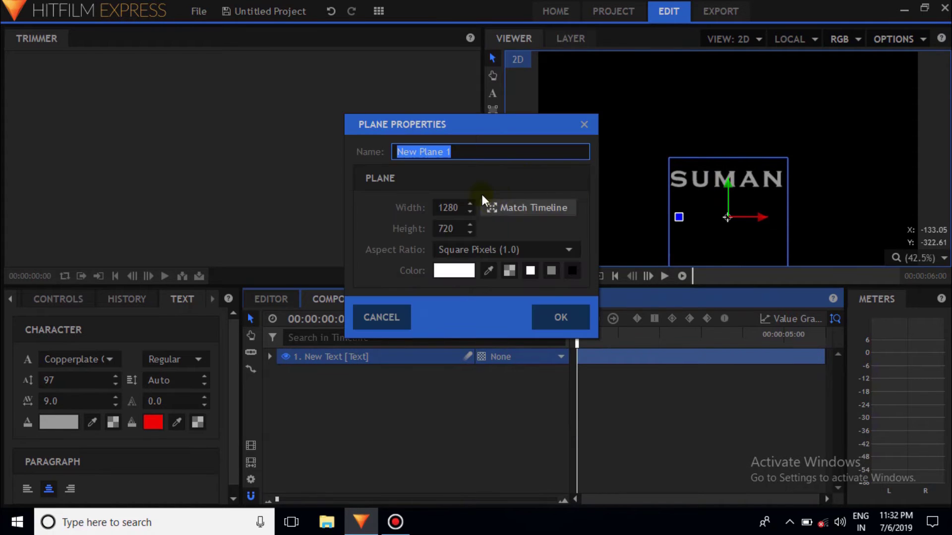
click(460, 208)
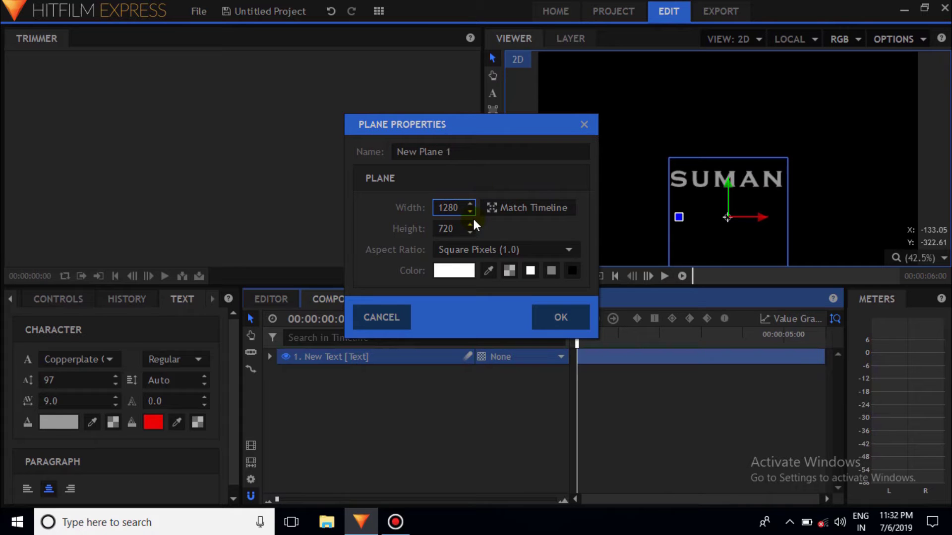
key(BackSpace)
key(BackSpace)
key(BackSpace)
text(6)
click(460, 228)
key(BackSpace)
key(BackSpace)
text(6)
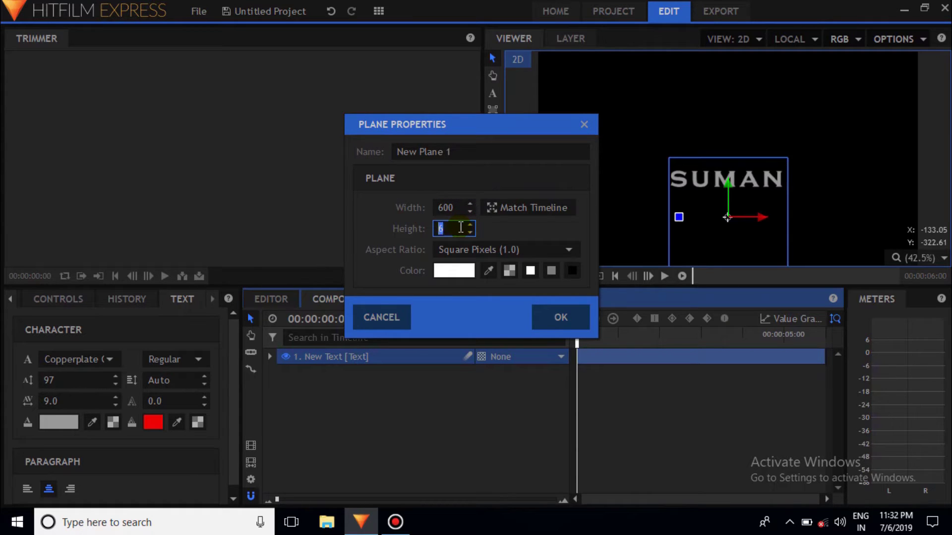
key(Return)
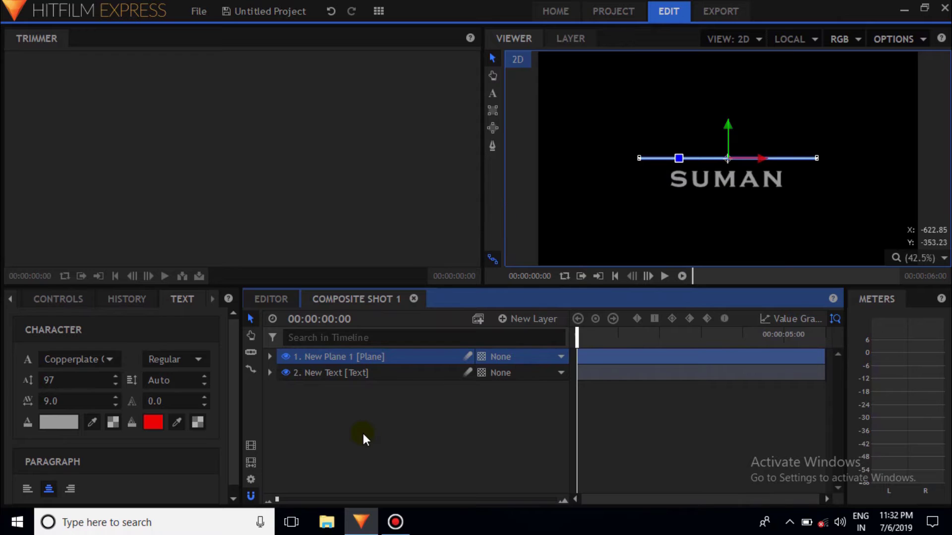
Step: Raise the text layer to a vertical position of 266.1 and keyframe its position at 00:00:00:00
click(333, 373)
click(270, 373)
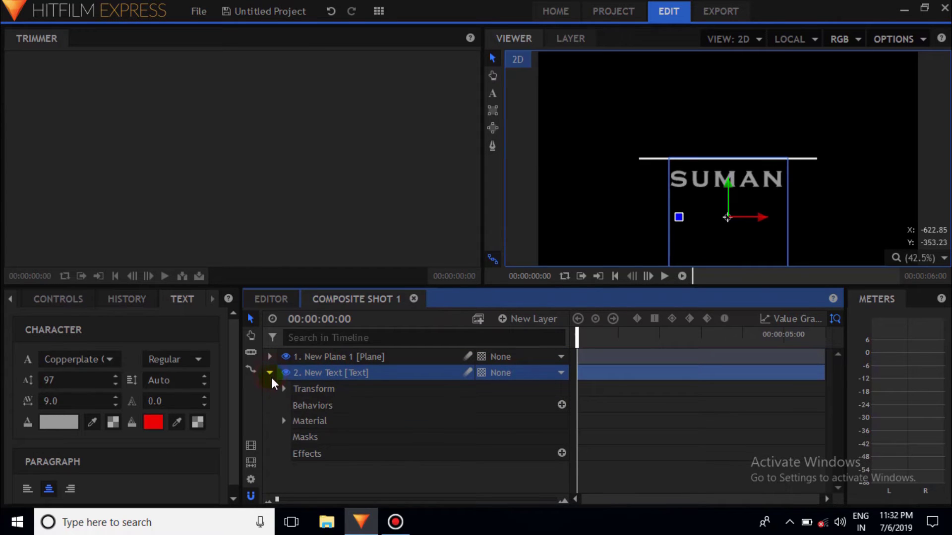
click(283, 389)
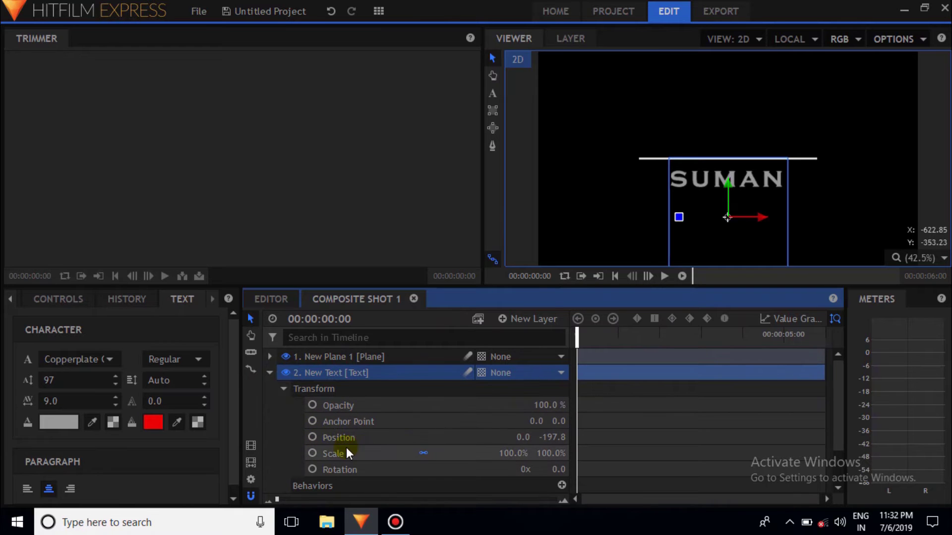
drag(535, 438, 513, 439)
drag(726, 132, 727, 80)
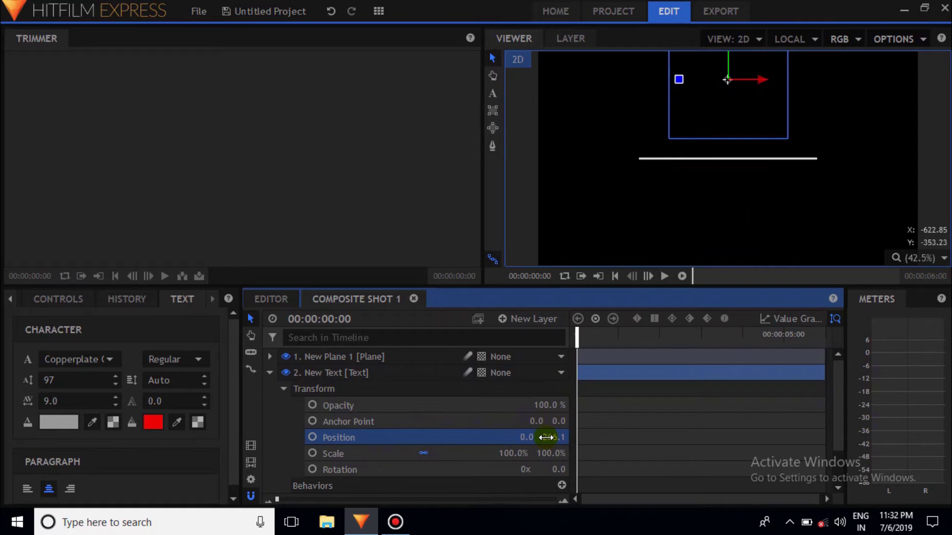
click(311, 437)
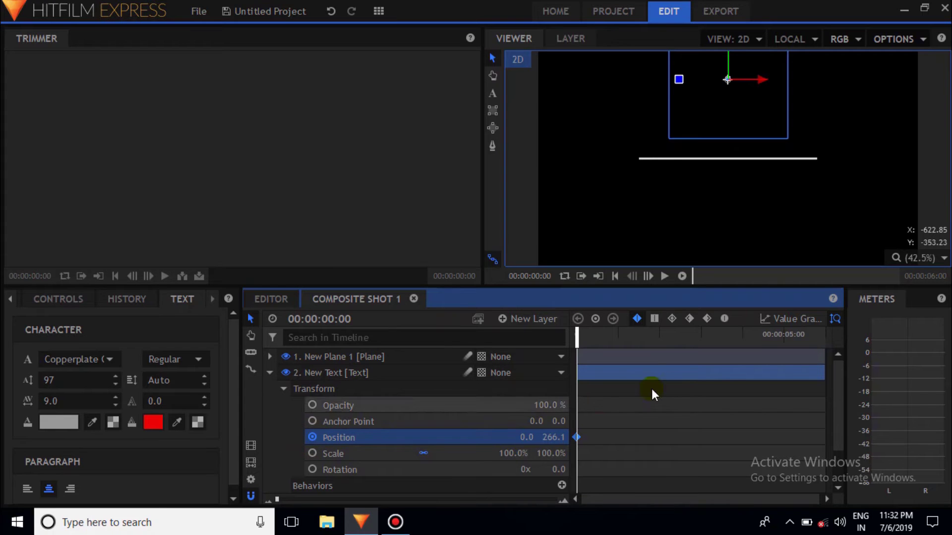
Step: Keyframe the text's vertical position at -183.8 at 00:00:01:12 and at -81.8 at 00:00:01:24
click(638, 330)
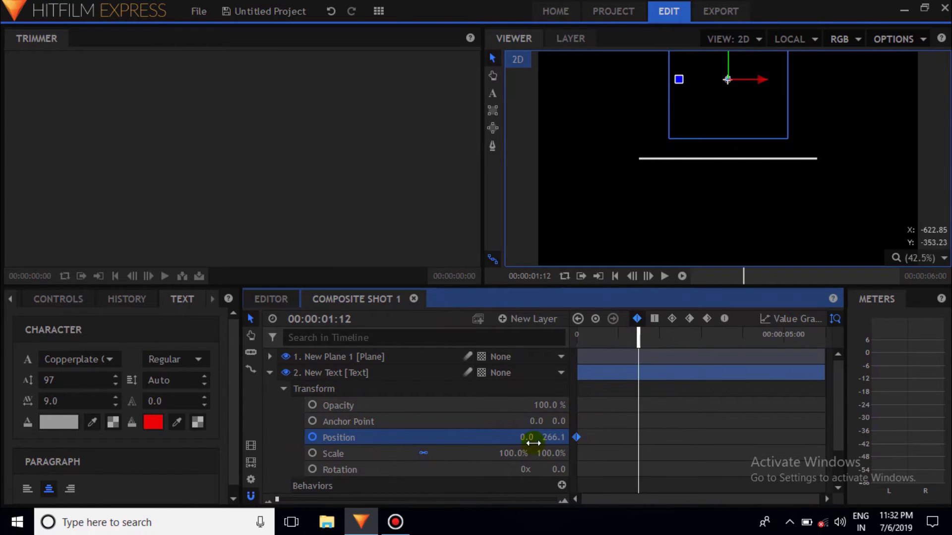
drag(552, 437, 458, 437)
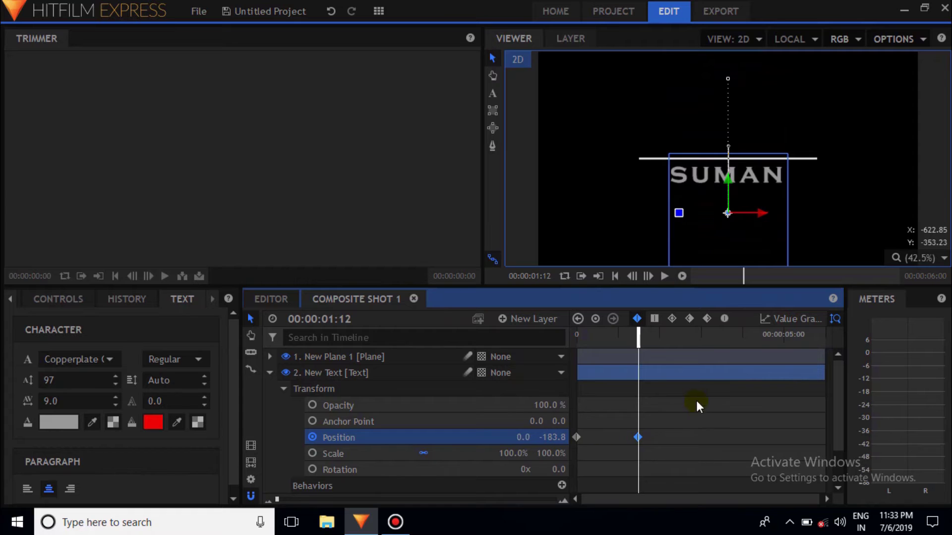
click(659, 332)
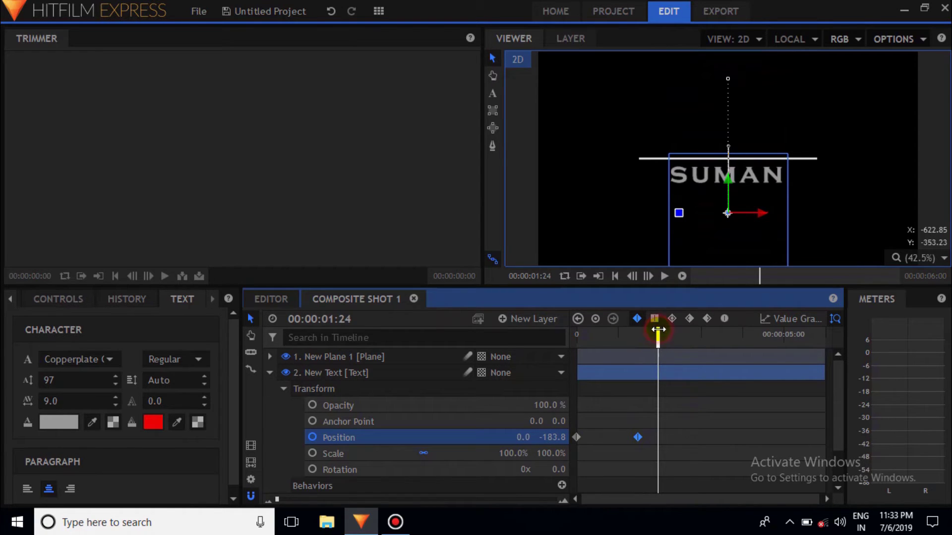
drag(562, 445, 668, 450)
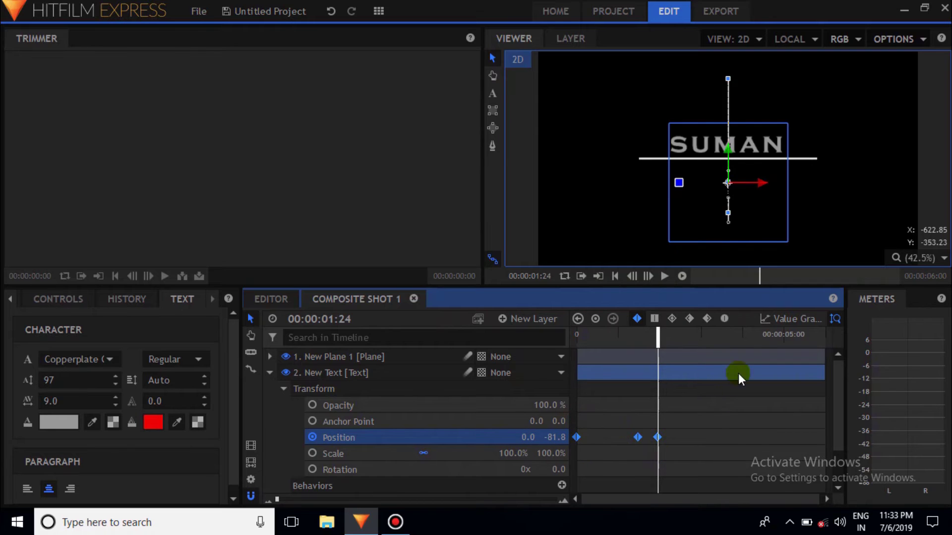
Step: Give the text's position keyframes smooth interpolation and lengthen the outgoing vertical-position curve handles of the first two keyframes in the value graph
click(724, 318)
click(786, 320)
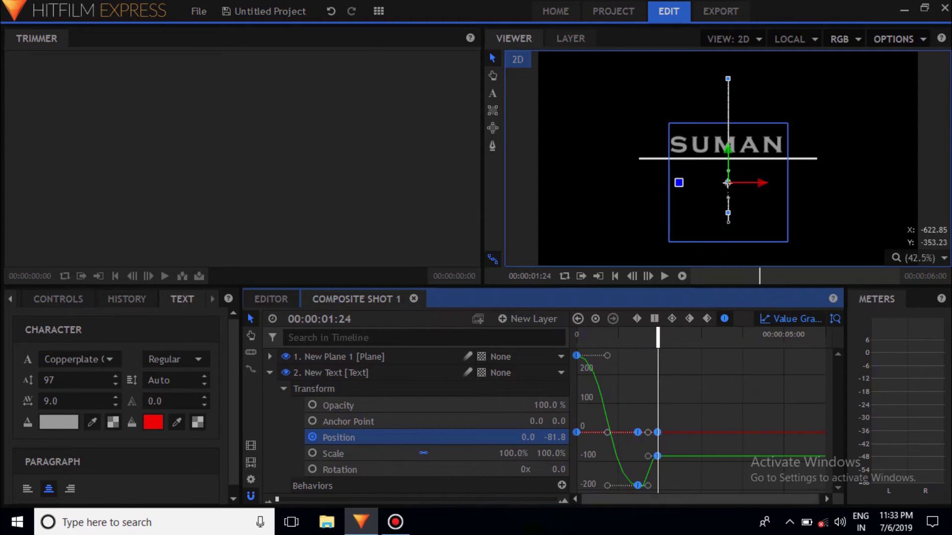
click(326, 498)
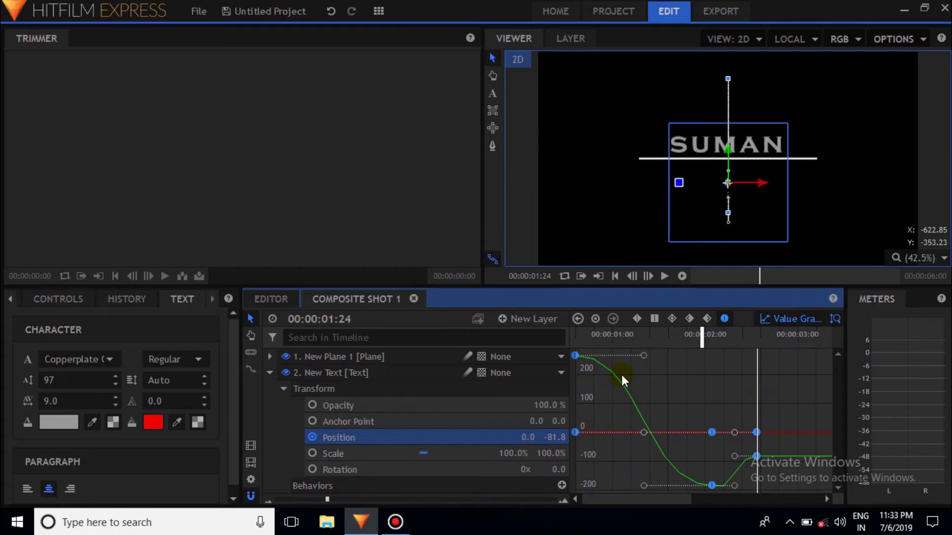
drag(643, 355, 691, 356)
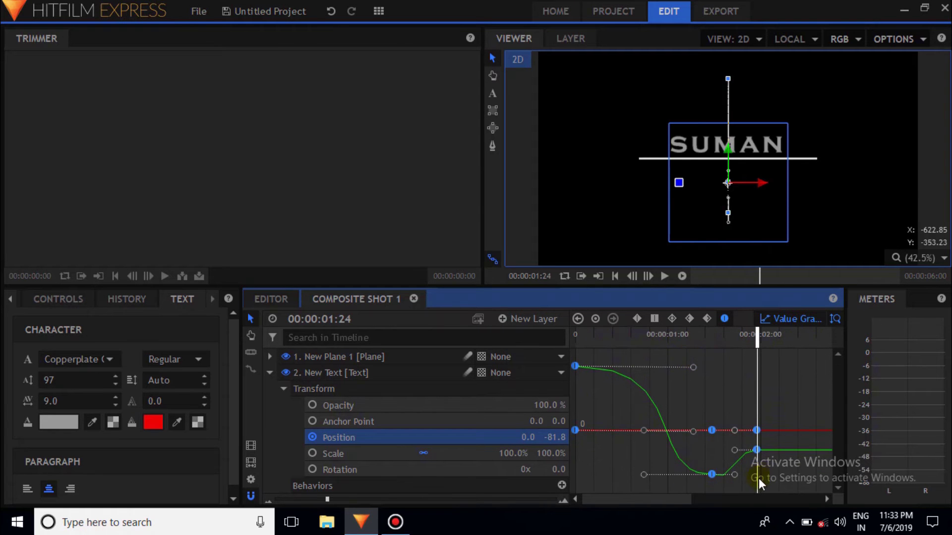
drag(736, 475, 754, 477)
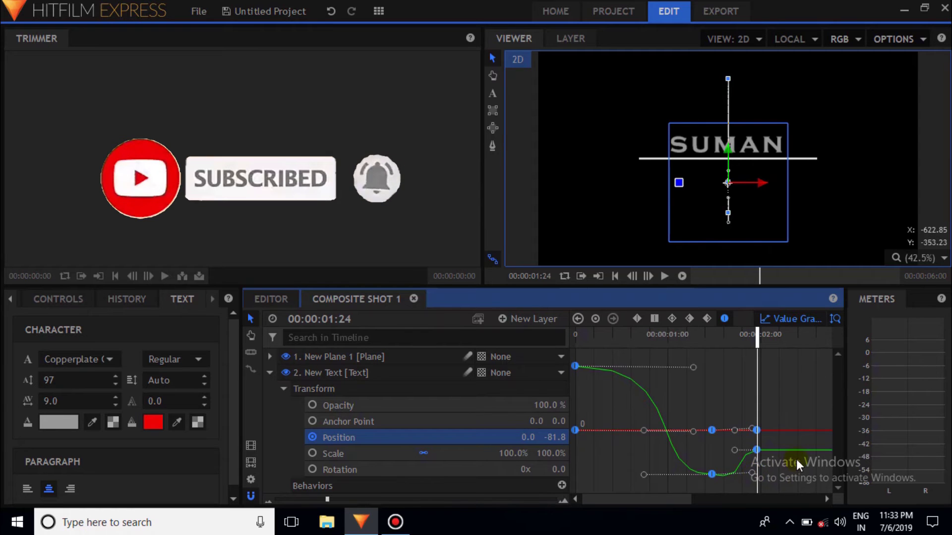
Step: Play the text's drop animation from near the start, and close the value graph and the text layer's properties
click(584, 337)
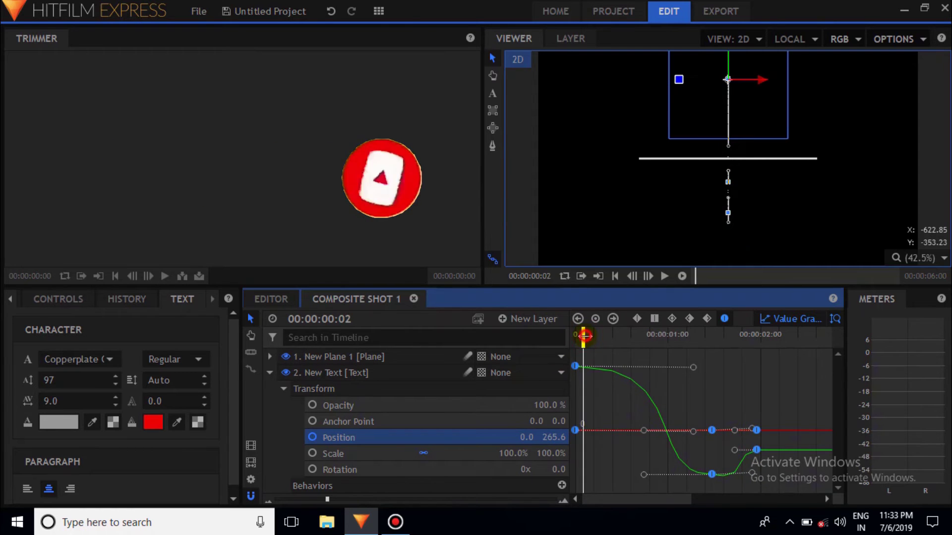
click(663, 277)
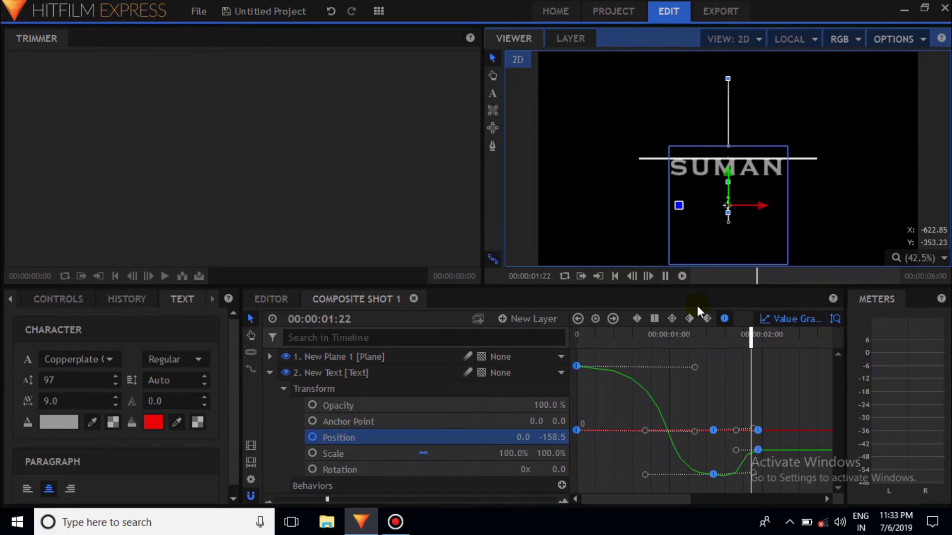
click(781, 317)
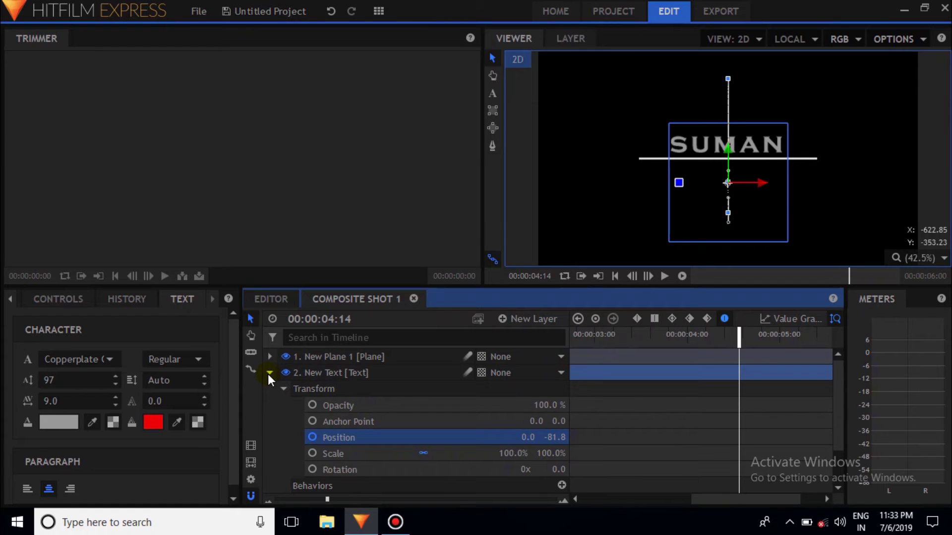
click(284, 389)
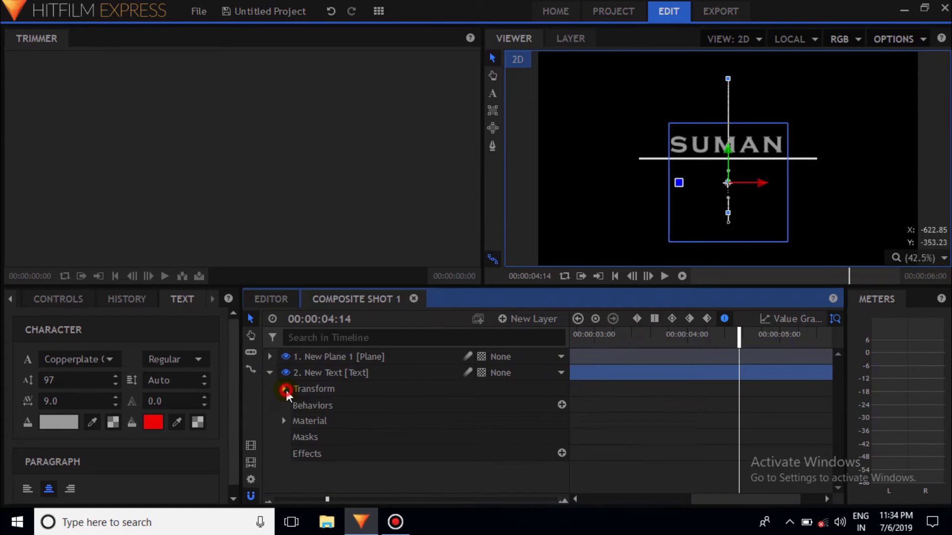
click(272, 373)
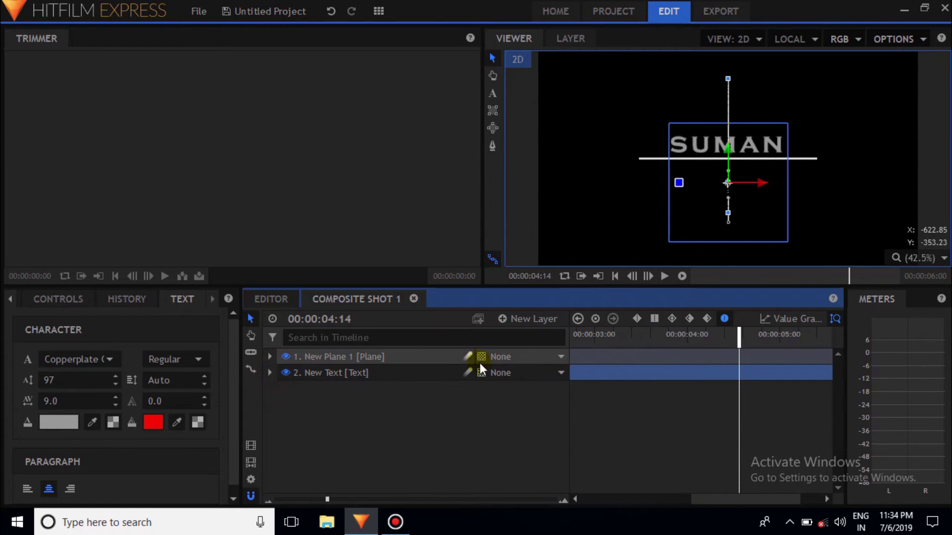
Step: Add a white plane layer 1000 wide and 800 high and move it straight down until its upper edge meets the thin line
click(502, 319)
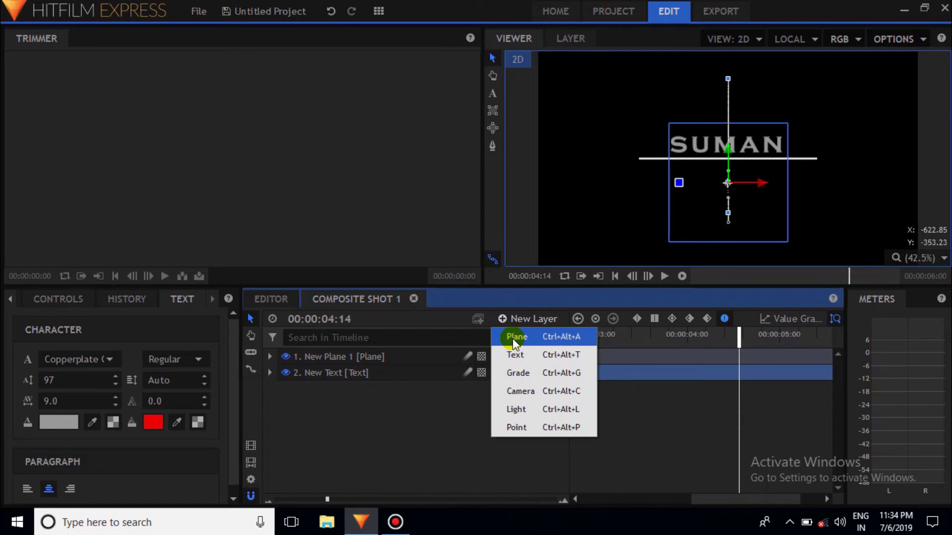
click(516, 338)
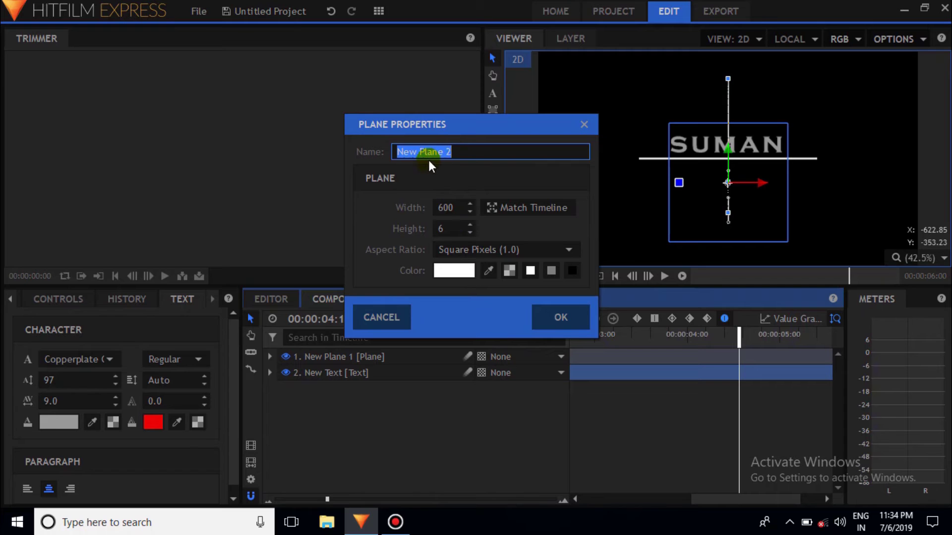
click(454, 208)
key(BackSpace)
key(BackSpace)
key(BackSpace)
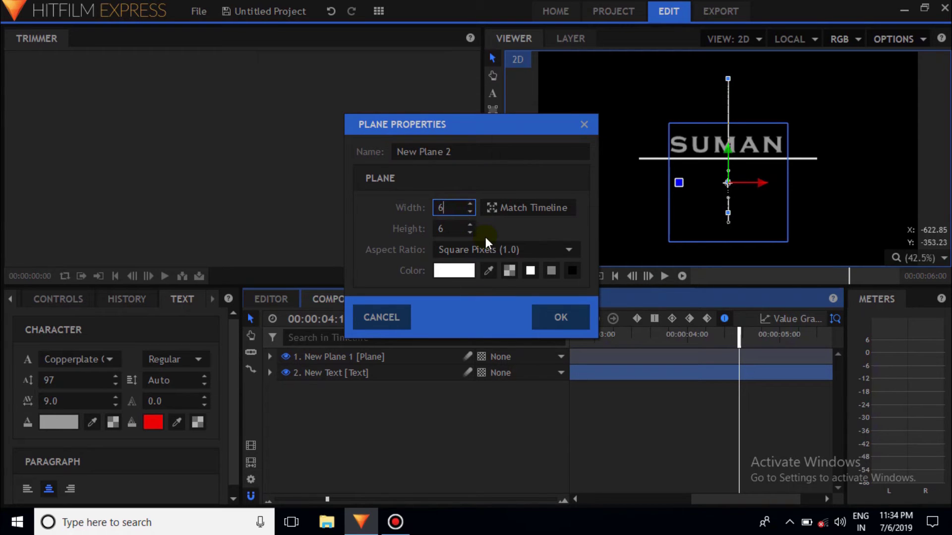
text(1000)
click(461, 229)
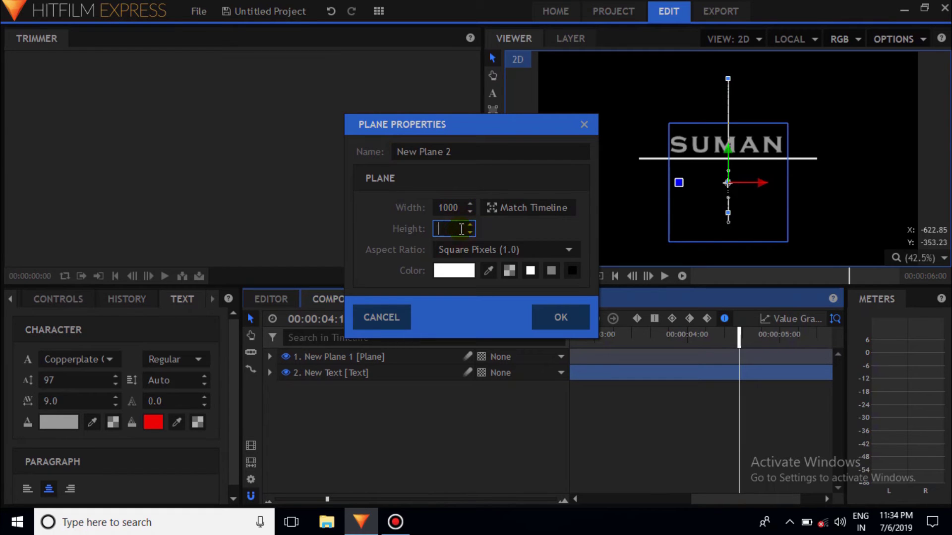
text(800)
click(571, 318)
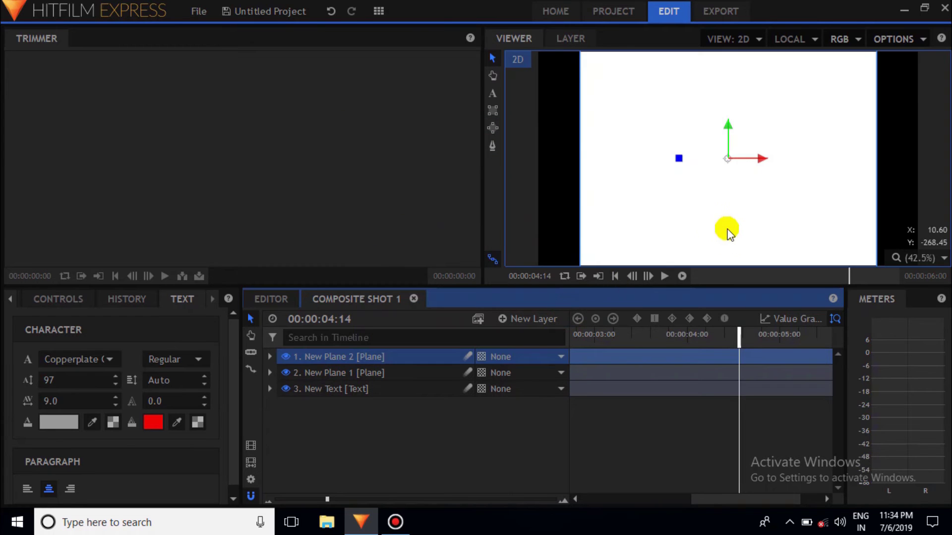
mouse_move(728, 127)
mouse_down()
mouse_move(724, 170)
mouse_move(739, 269)
mouse_move(738, 246)
mouse_up()
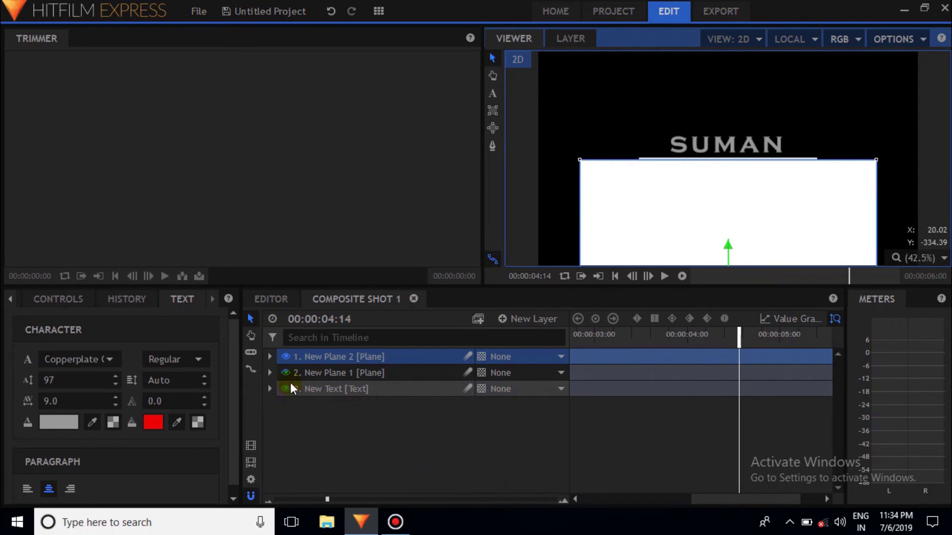
Step: Find the Set Matte effect and apply it to the text layer
click(10, 299)
click(10, 299)
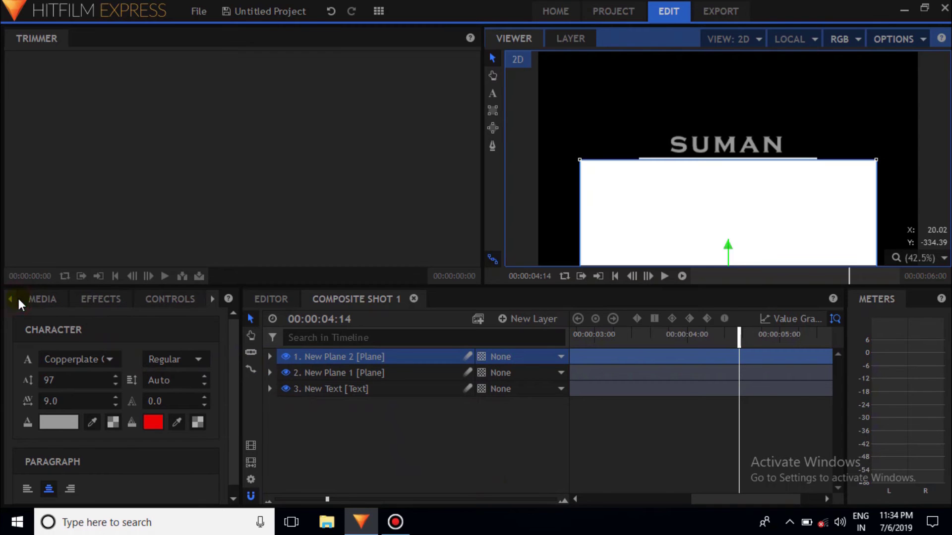
click(106, 300)
click(69, 325)
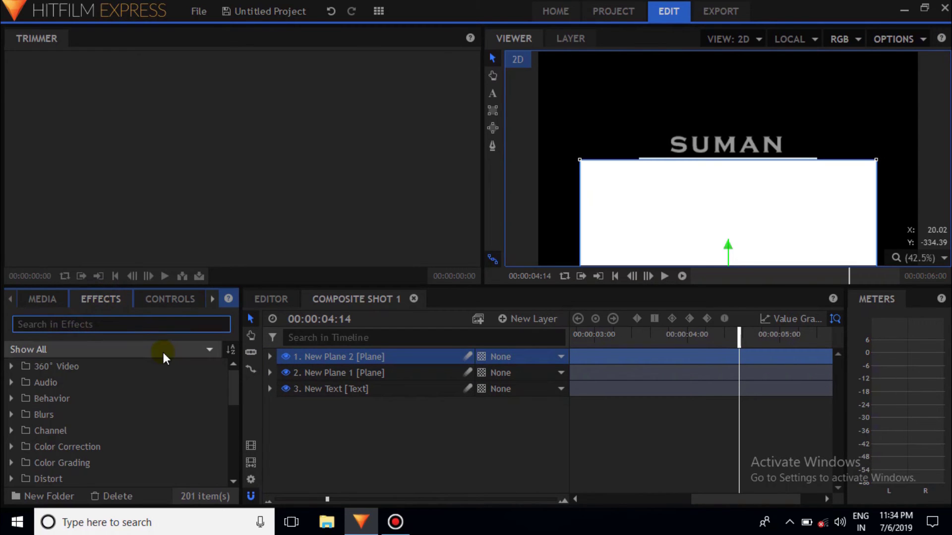
text(set)
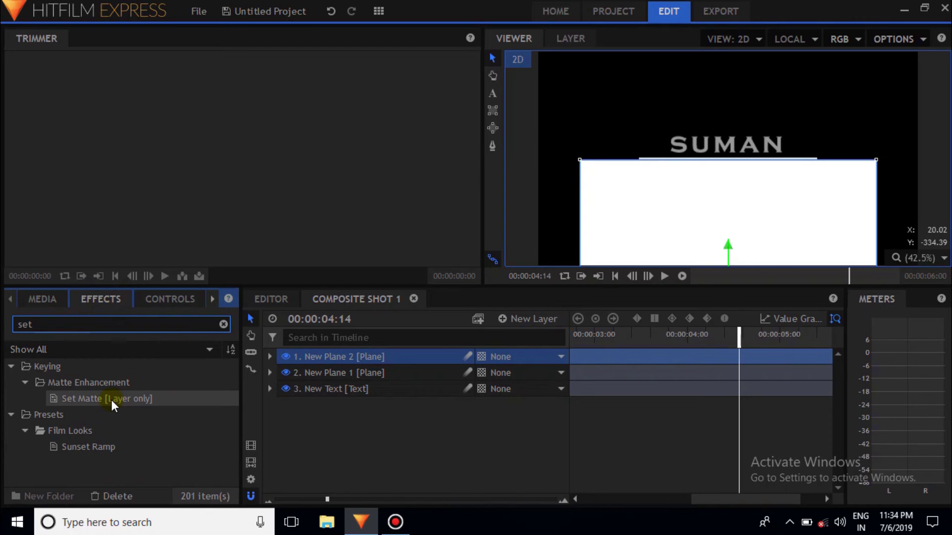
drag(111, 400, 347, 387)
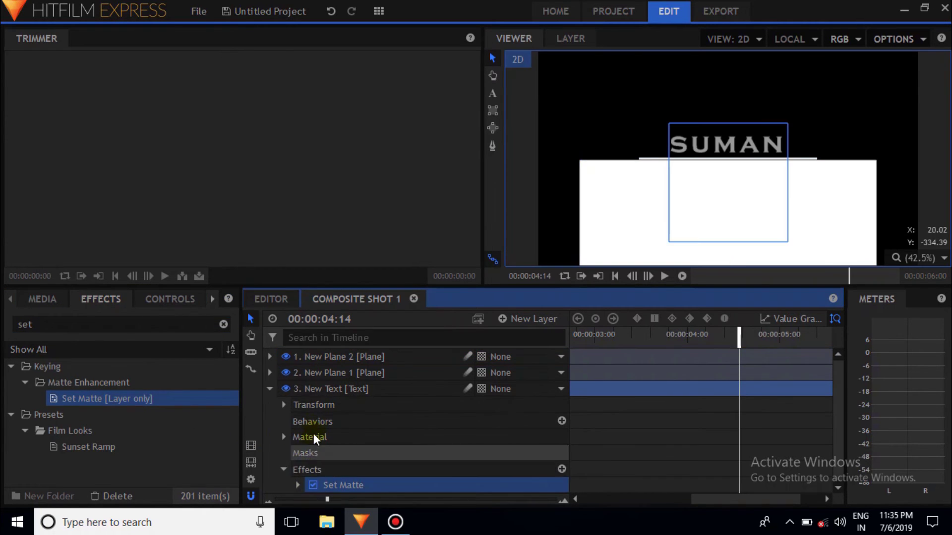
Step: Set the text's Set Matte source layer to New Plane 2 and its blend to Subtract
click(297, 486)
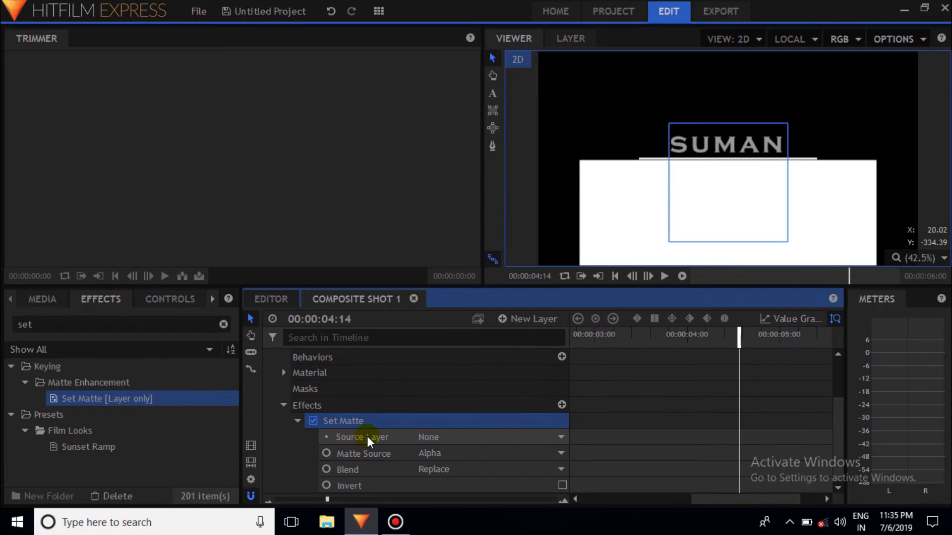
click(426, 436)
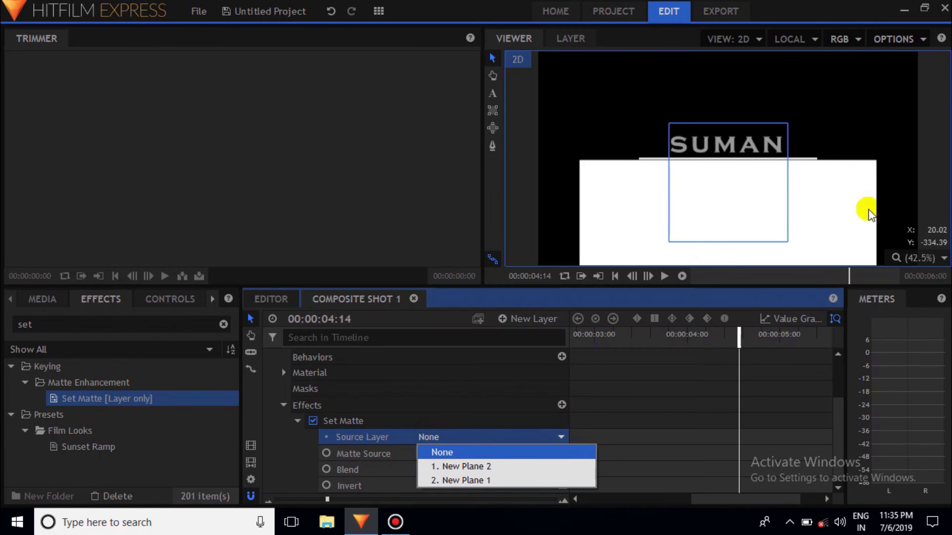
click(476, 469)
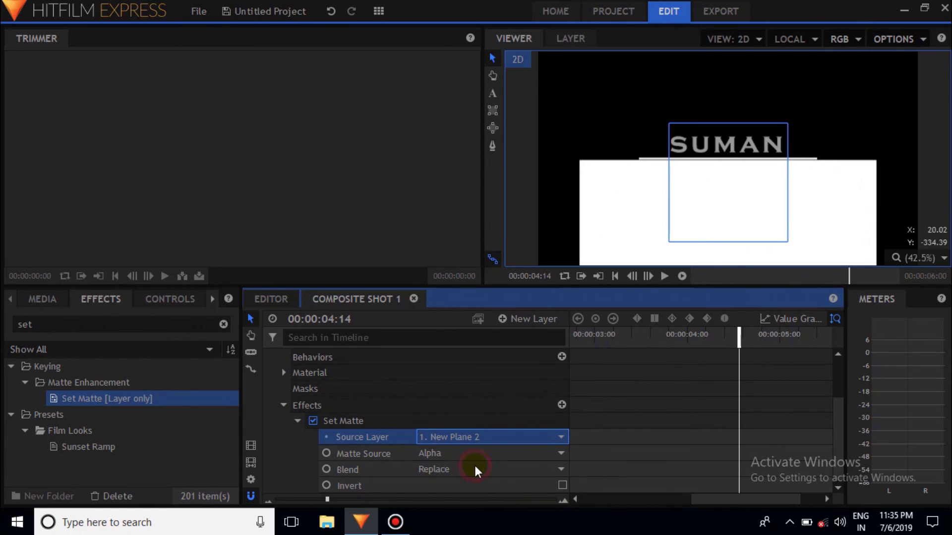
click(434, 469)
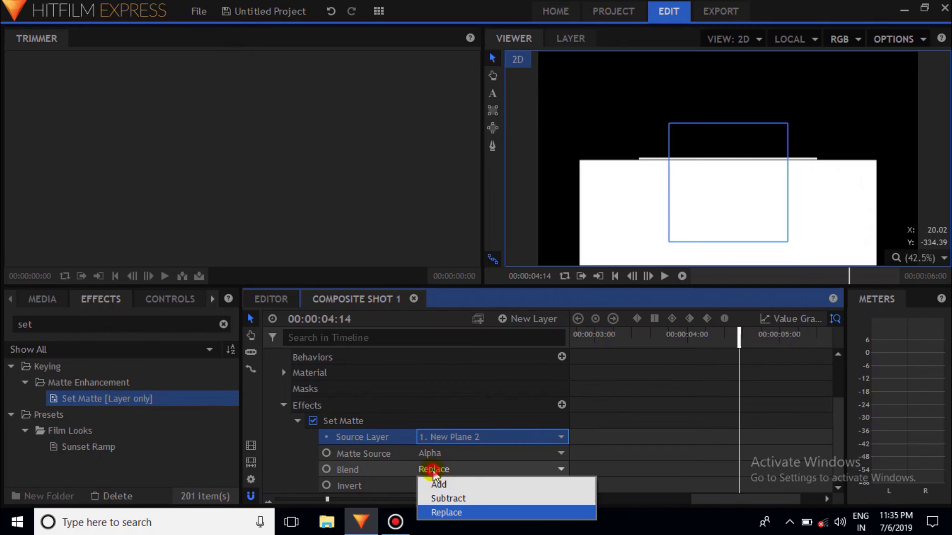
click(451, 498)
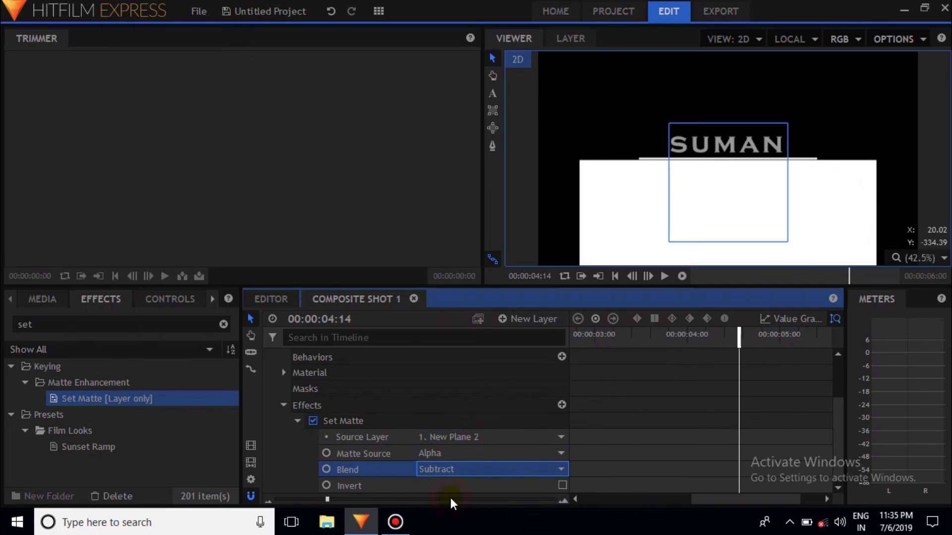
Step: Collapse the text layer's properties and hide the New Plane 2 layer
click(298, 421)
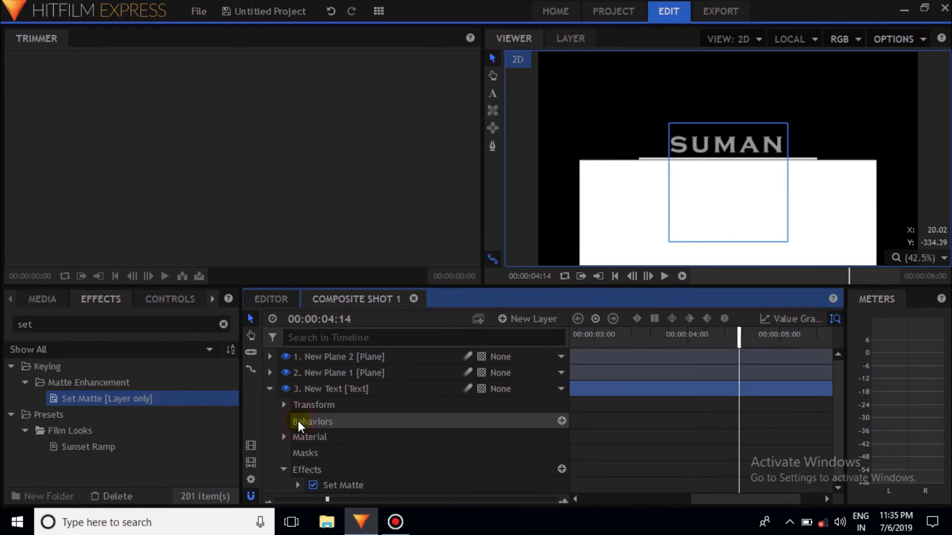
click(271, 389)
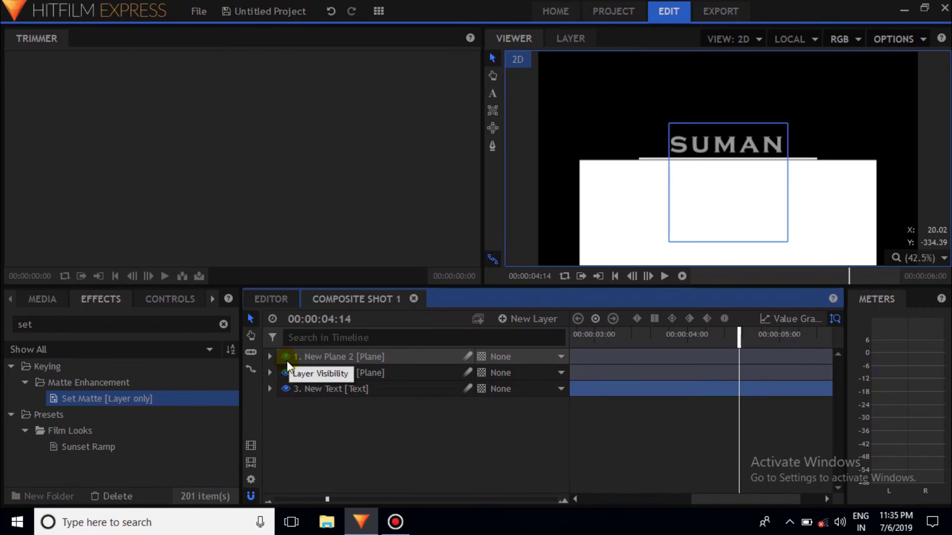
click(285, 388)
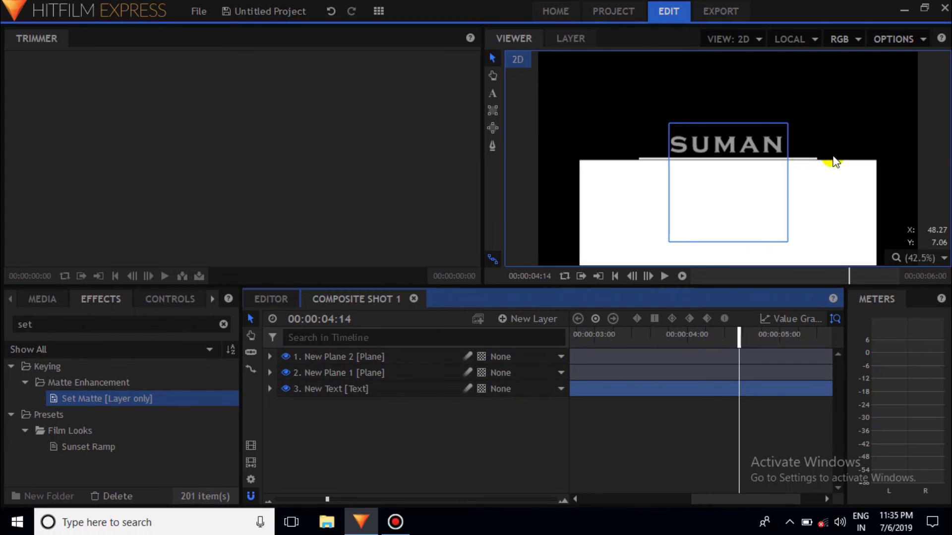
click(285, 357)
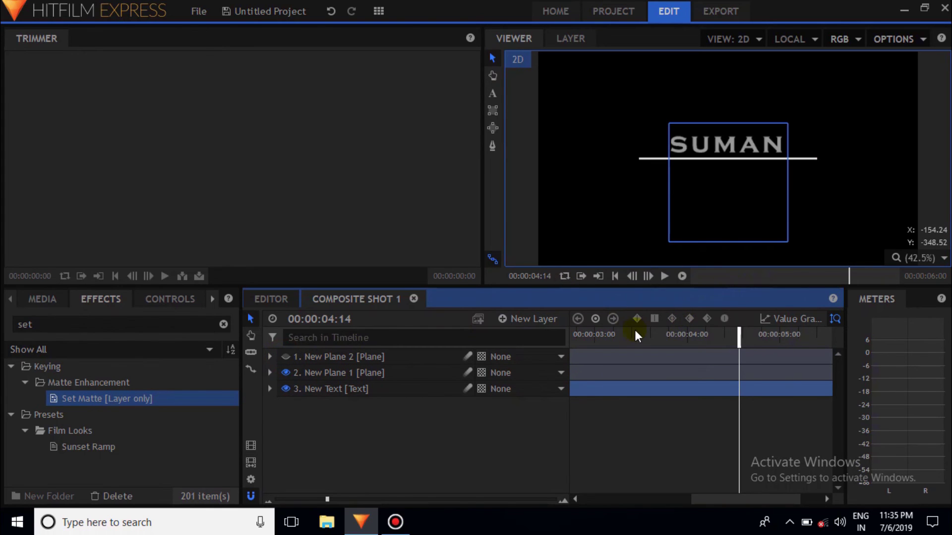
Step: Play the composite shot from 00:00:00:00 to check the matted text animation against the line
mouse_move(578, 337)
mouse_down()
mouse_move(536, 343)
mouse_move(583, 336)
mouse_move(540, 339)
mouse_move(578, 342)
mouse_up()
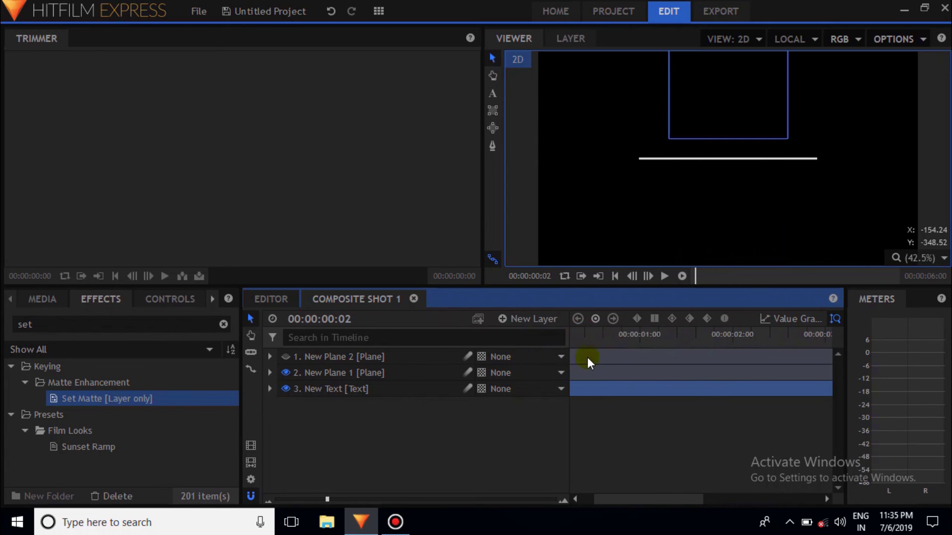
click(636, 497)
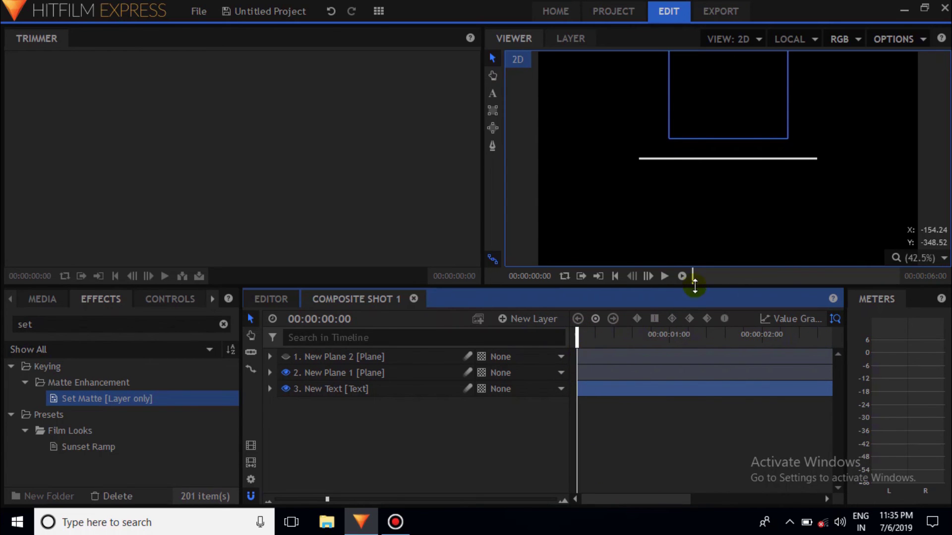
click(663, 278)
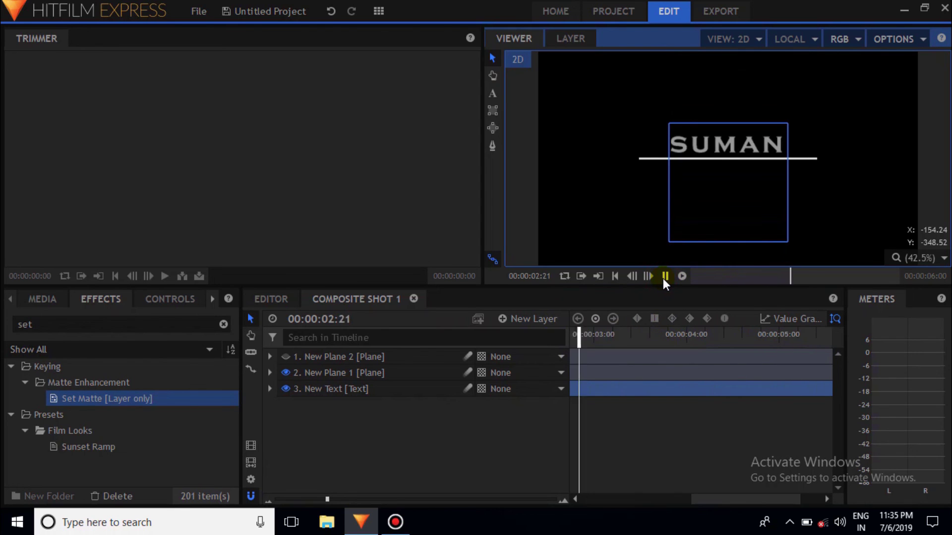
click(665, 276)
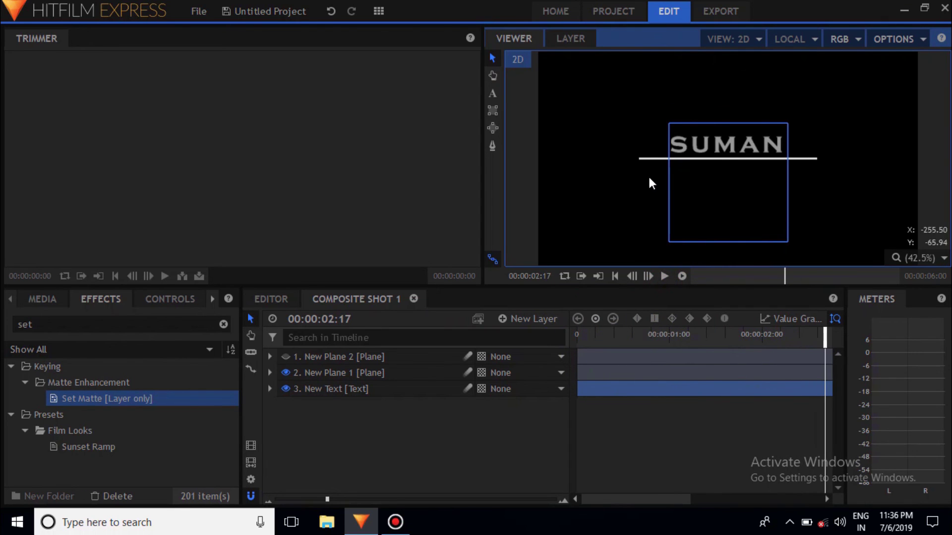
Step: Start keyframing the New Plane 1 line's Scale at 00:00:00:00 with a value of 1.0%
click(292, 438)
click(324, 371)
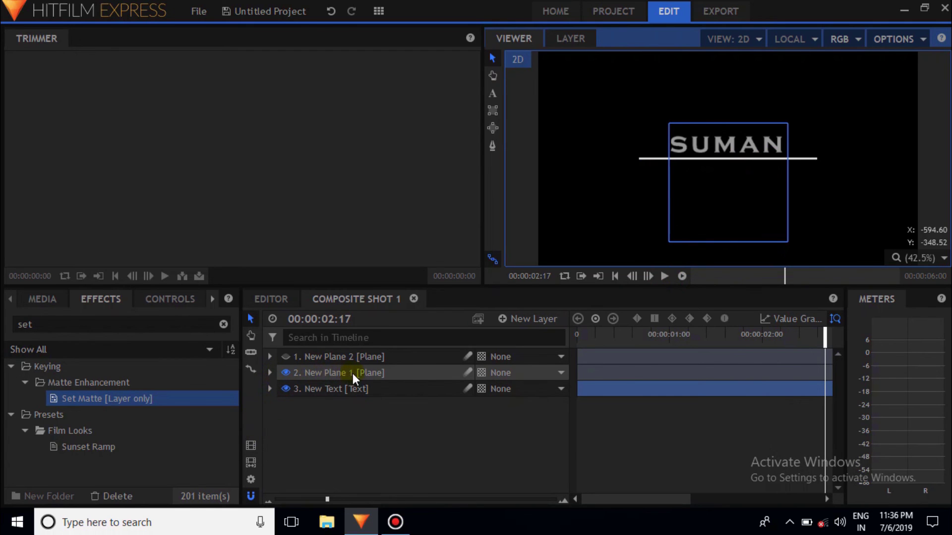
click(265, 375)
click(269, 373)
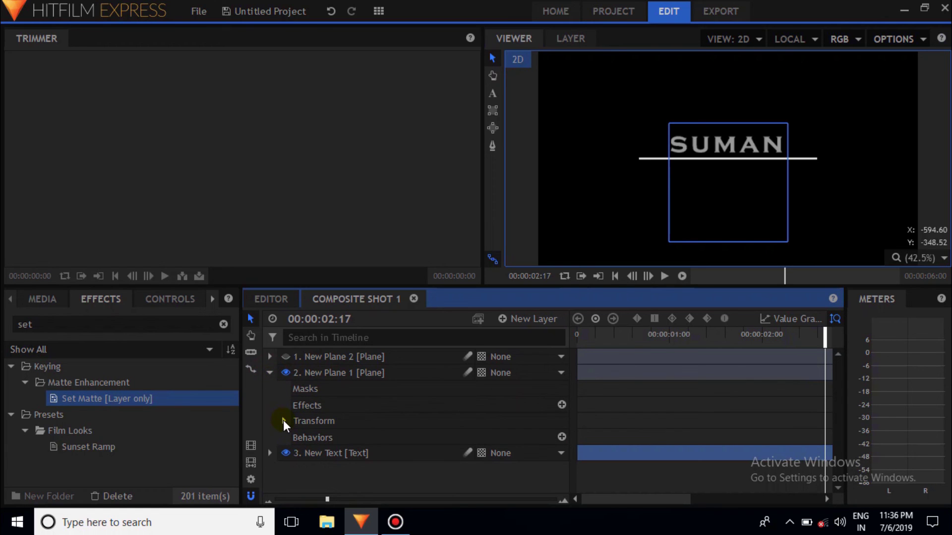
click(283, 420)
scroll(334, 460, down, 1)
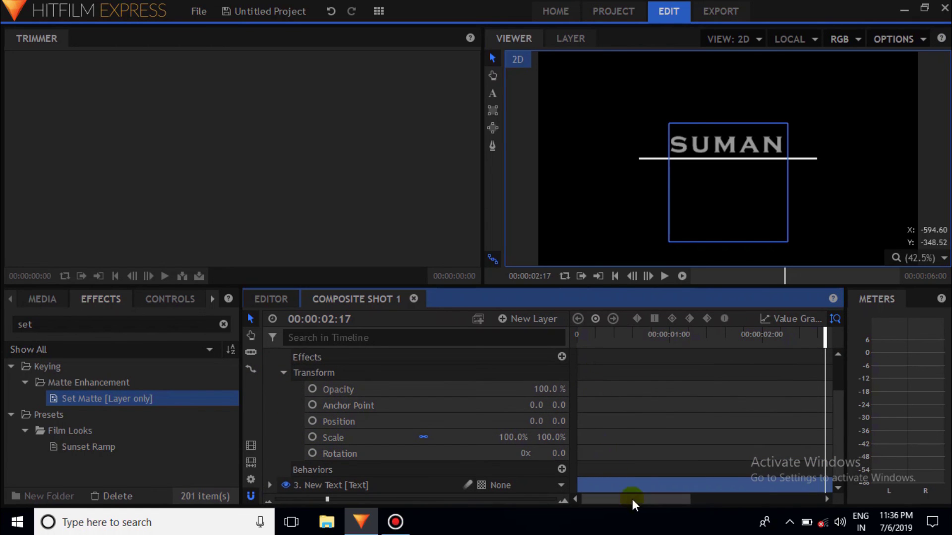
drag(586, 335, 575, 335)
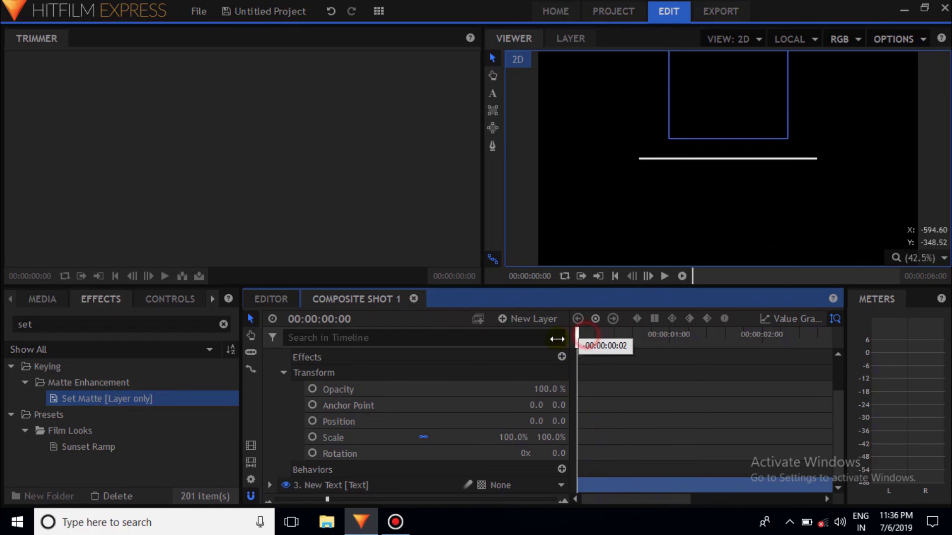
click(311, 438)
drag(519, 430, 632, 412)
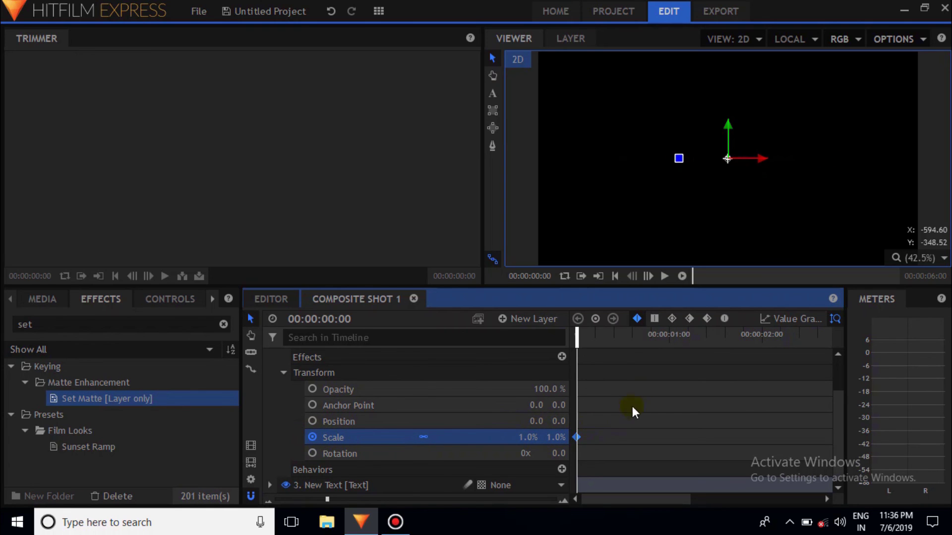
Step: Add a second Scale keyframe for the line at 00:00:00:10 with a value of 99.0%
click(605, 331)
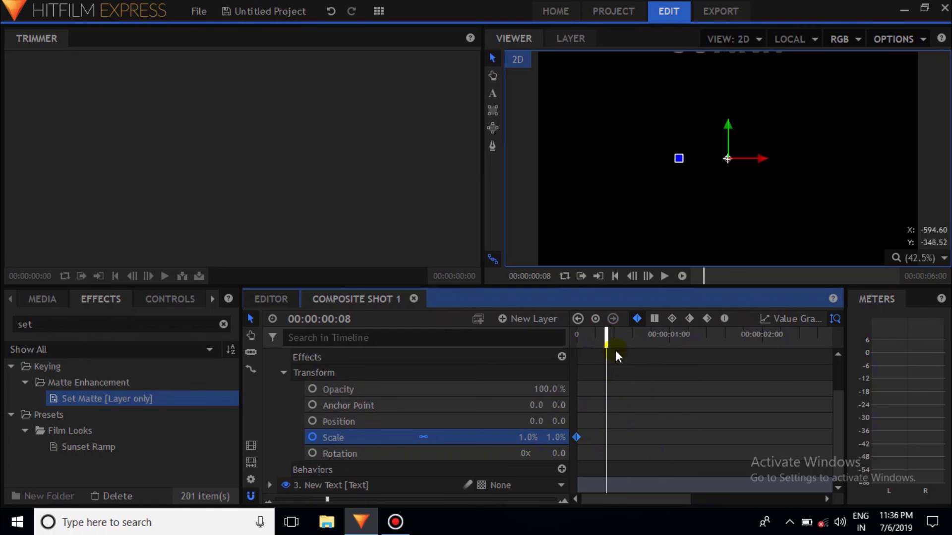
drag(612, 336, 614, 337)
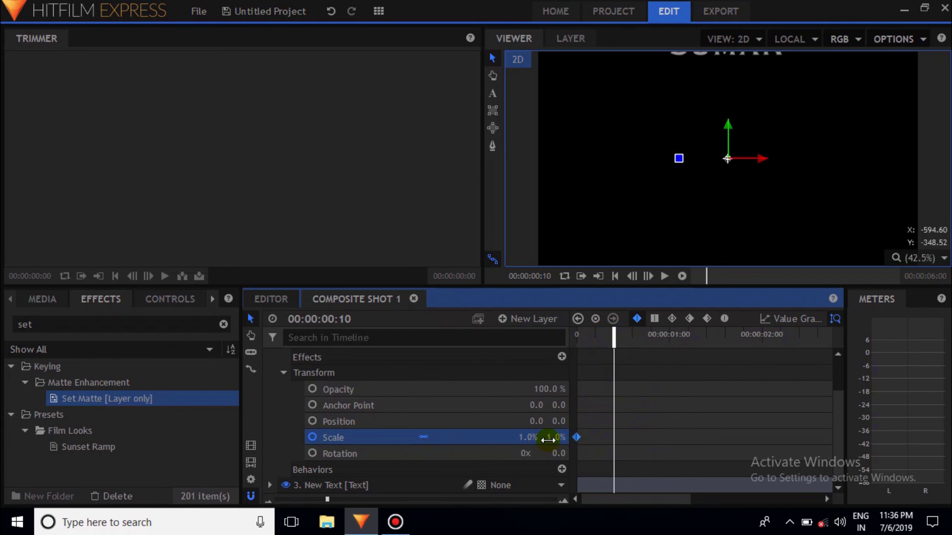
drag(549, 438, 598, 437)
Step: Play the composite shot from the beginning to check the growing line with the text drop, then pause playback
click(613, 337)
drag(613, 337, 557, 340)
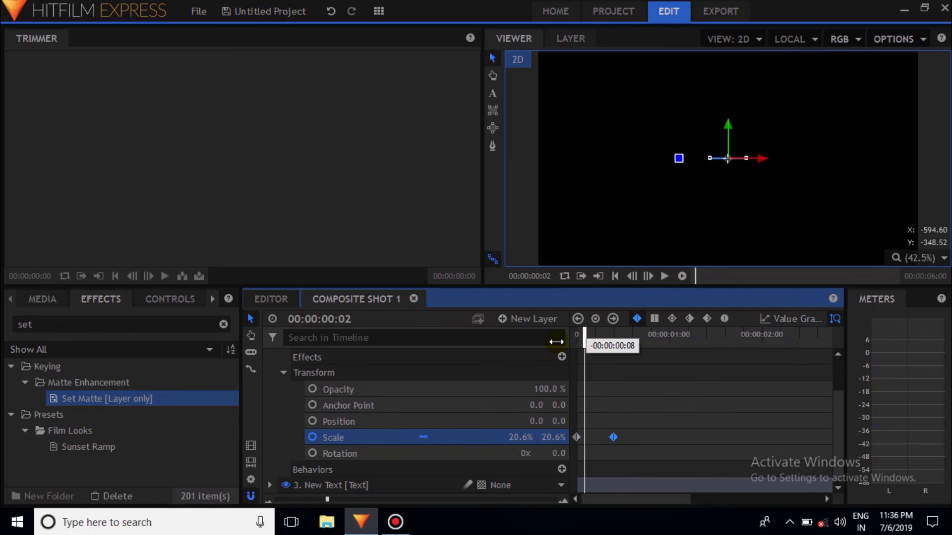
click(663, 276)
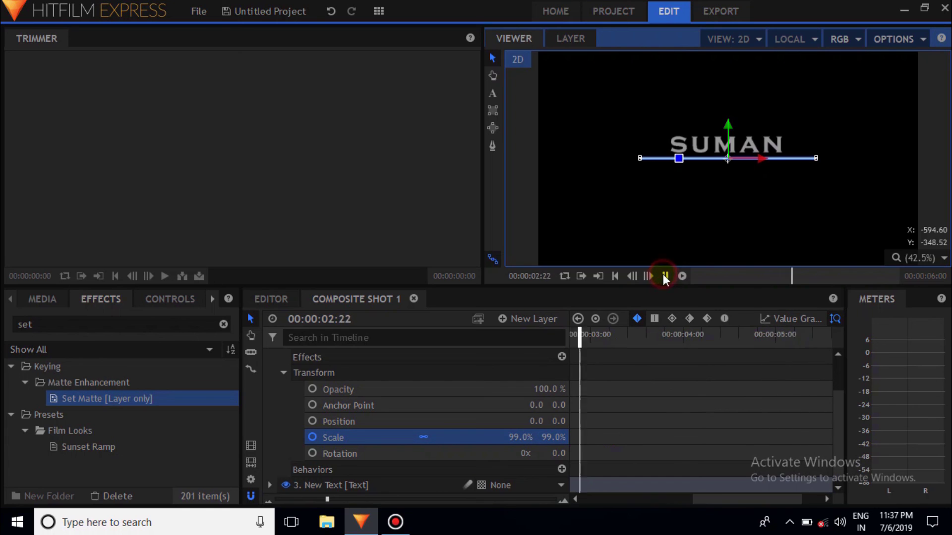
click(667, 279)
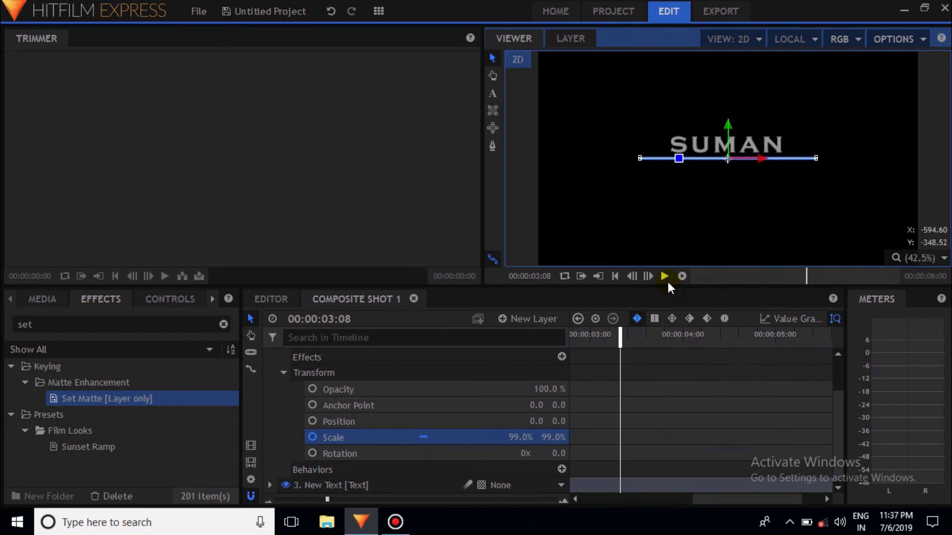